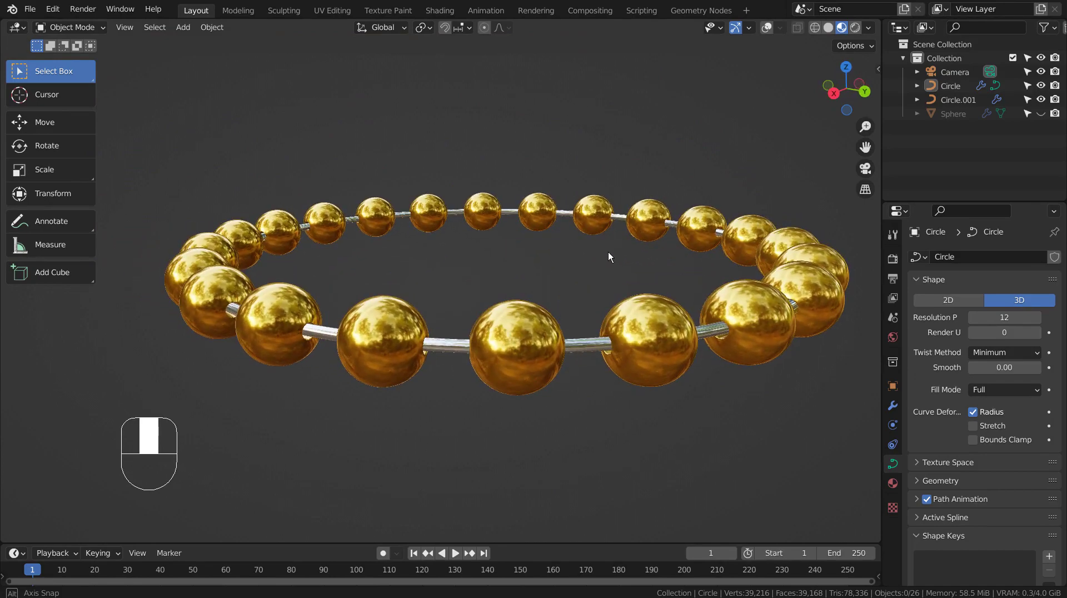
- Turn on the viewport overlays for the gold bead ring scene
scroll(630, 358, "up", 2)
middle_click_drag(630, 358, 693, 351)
key("KP_Decimal")
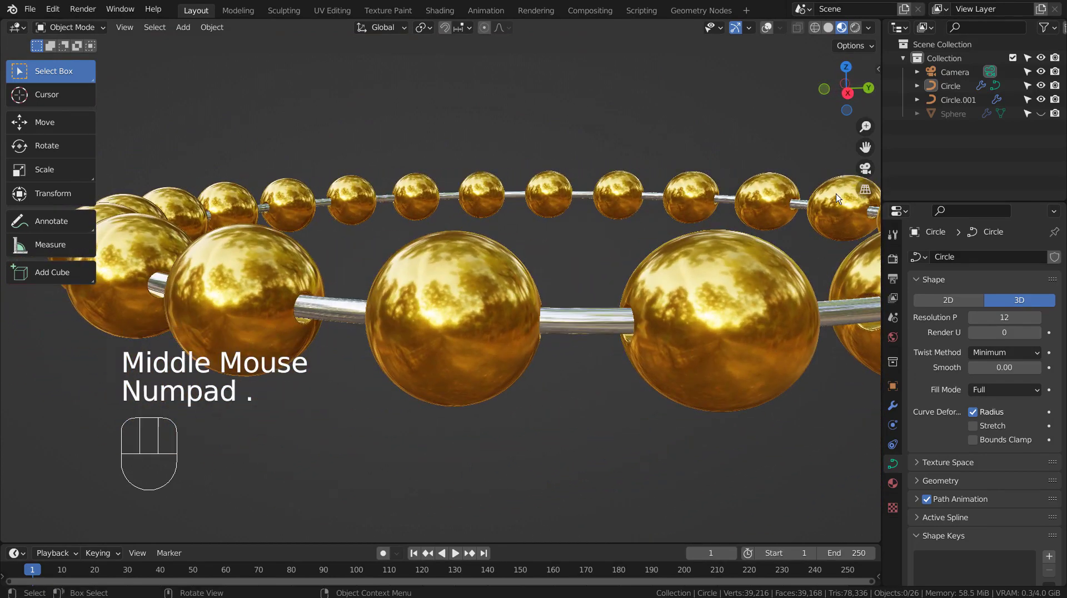
left_click(767, 28)
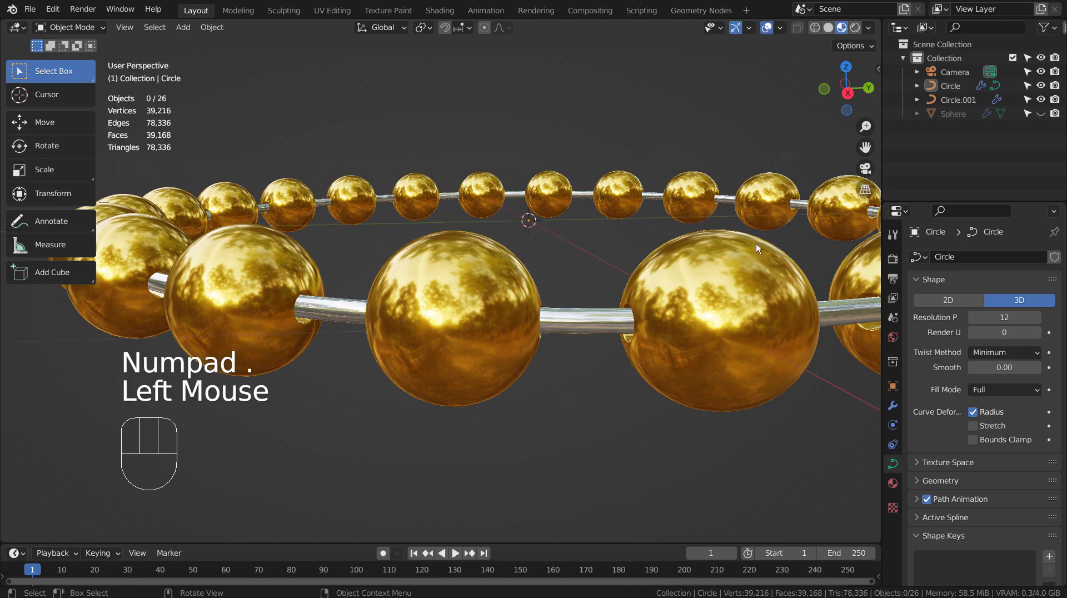
- Examine the gold beads and the silver string running through their holes, up close and from several angles
left_click(737, 323)
key("KP_Decimal")
scroll(695, 345, "up", 3)
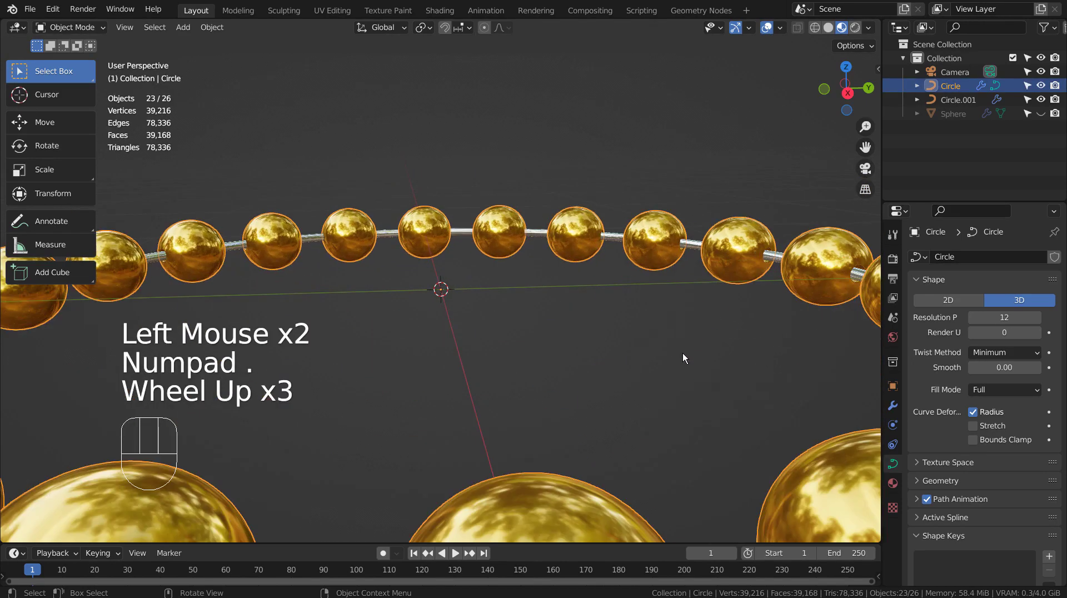
middle_click_drag(683, 352, 694, 331)
middle_click_drag(589, 255, 209, 367)
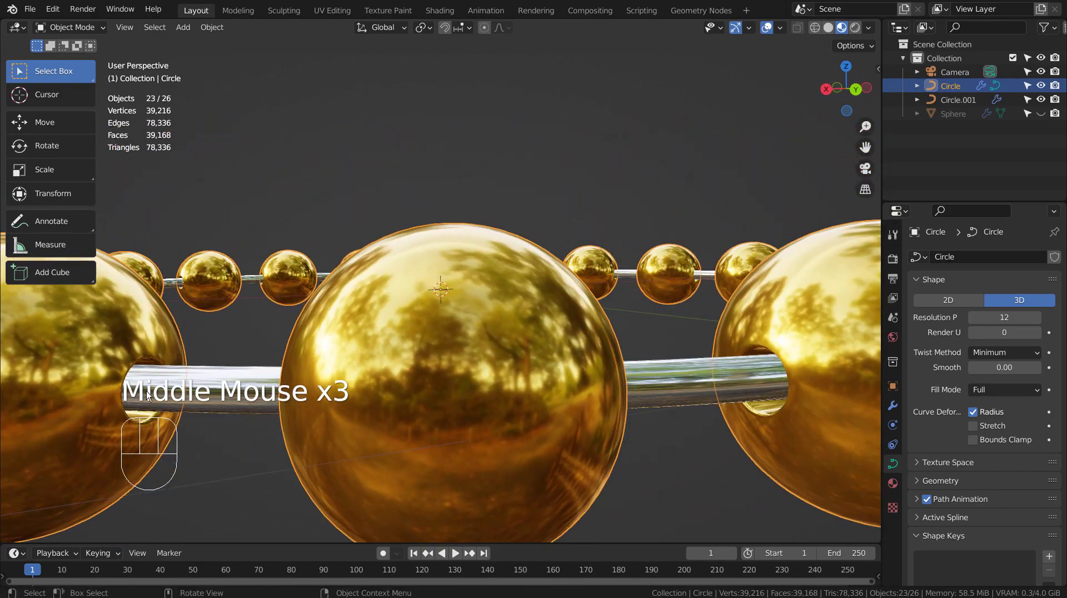
middle_click_drag(119, 383, 686, 327)
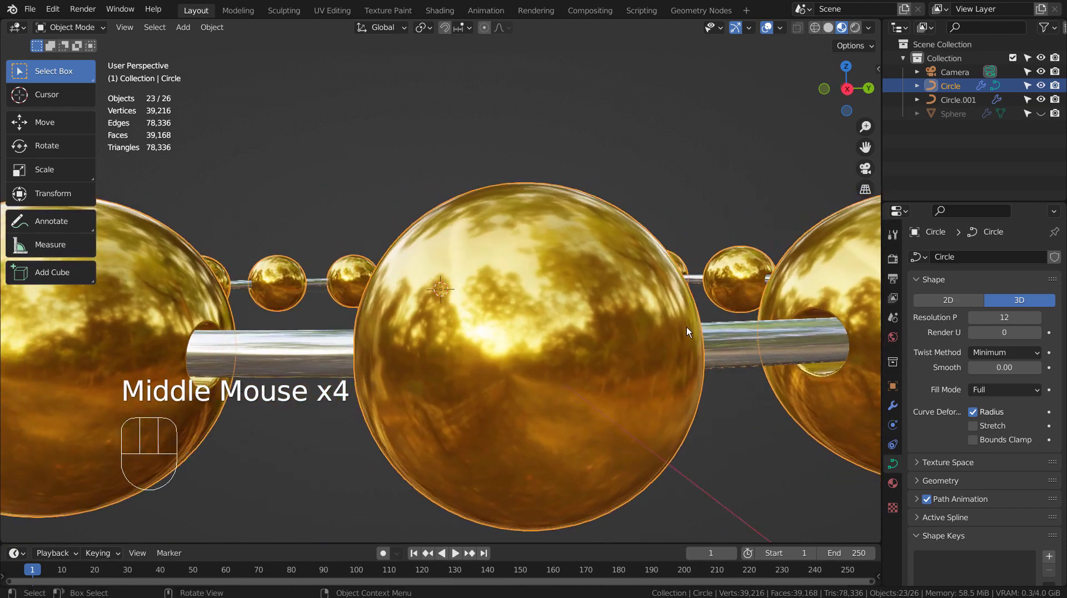
scroll(721, 293, "down", 4)
middle_click_drag(720, 292, 708, 289)
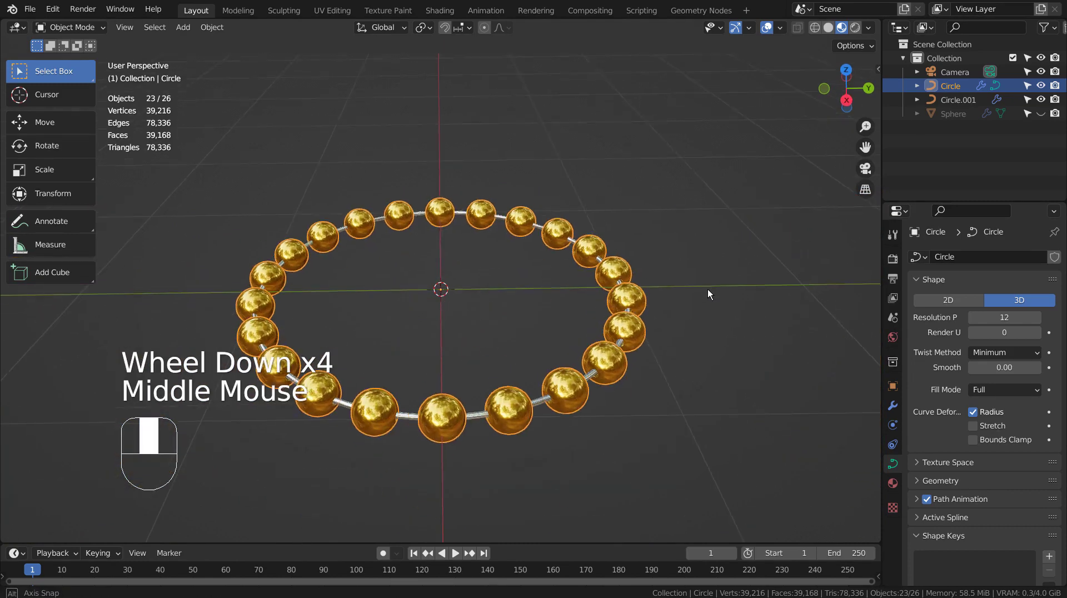
left_click(702, 292)
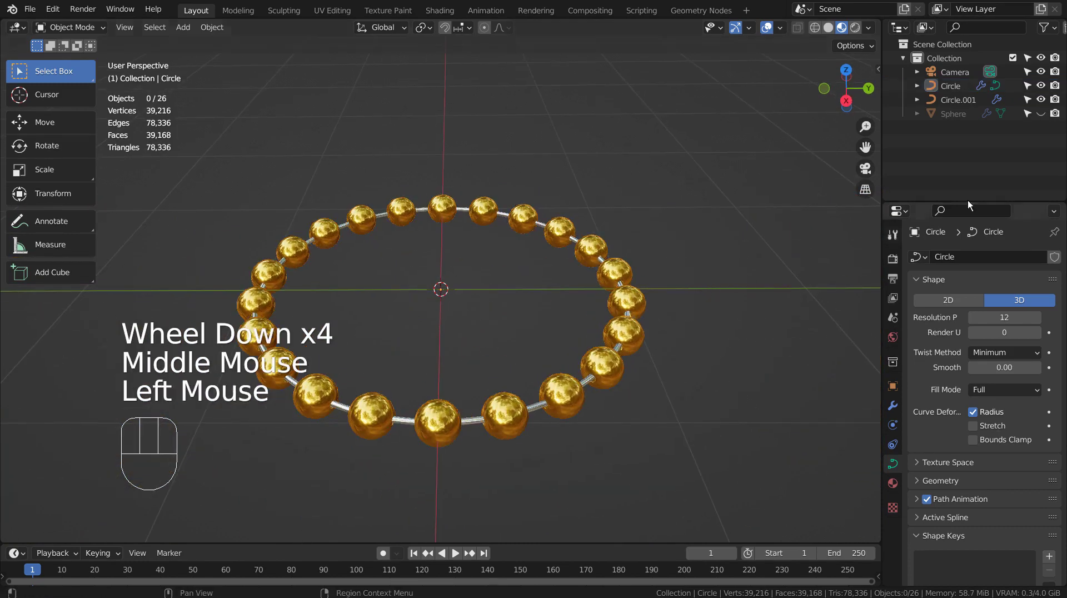
- Hide the Circle object carrying the gold beads and pick out the silver ring Circle.001, leaving nothing selected
double_click(955, 85)
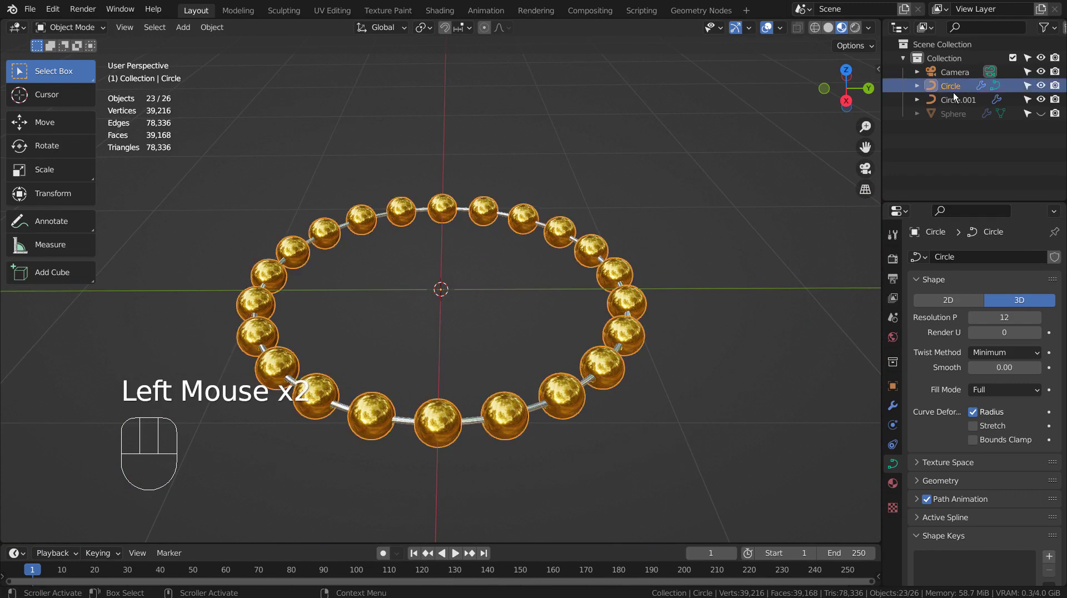
left_click(1041, 86)
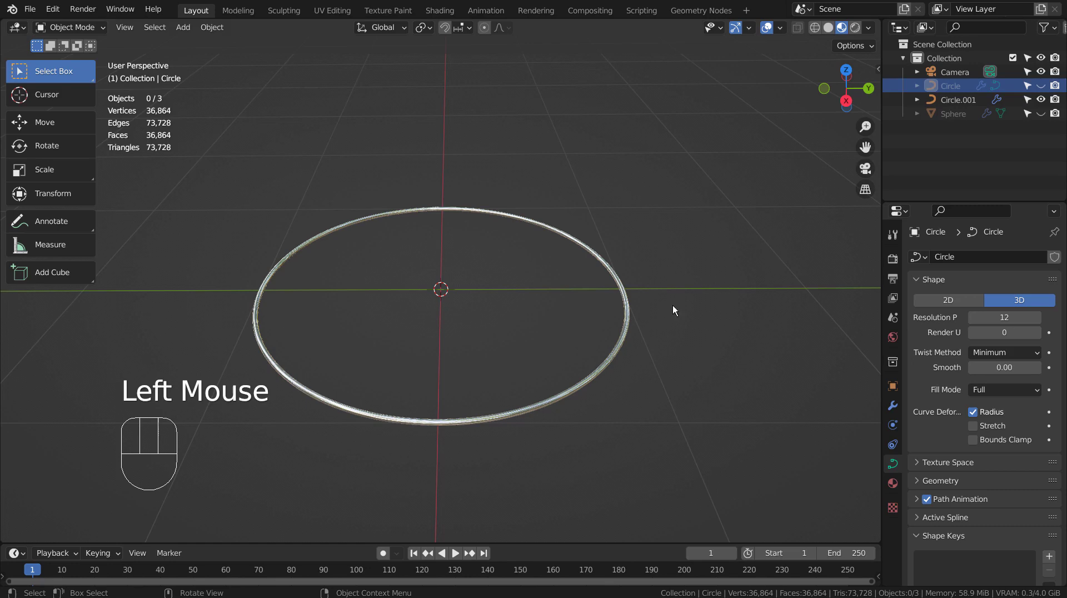
left_click(609, 343)
left_click(745, 224)
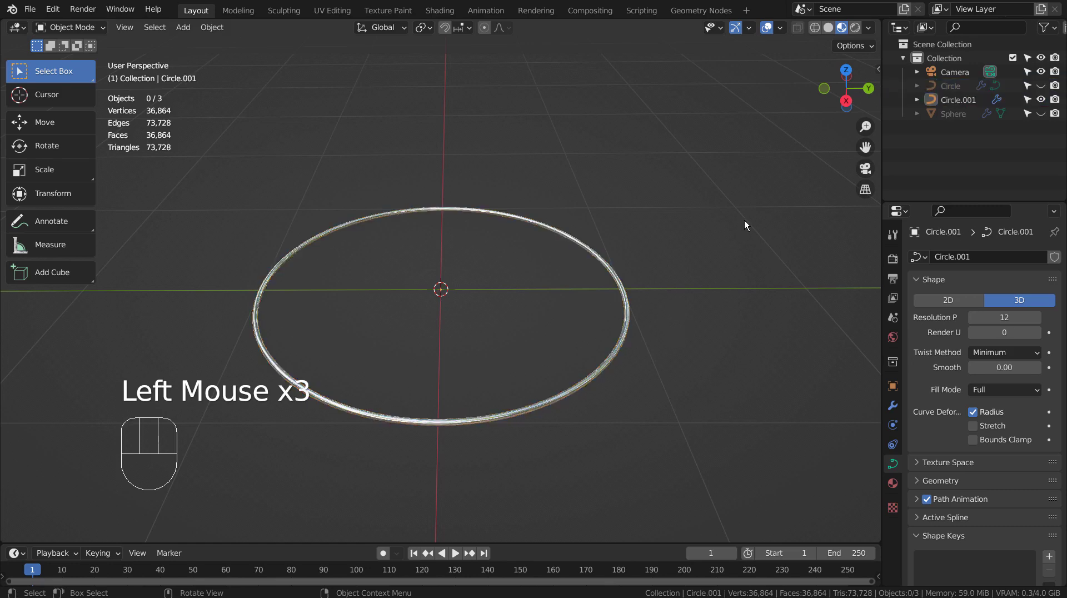
- Add a simple circle curve with 4 sides and a 1 m radius and make it 3D
key("shift+a")
mouse_move(722, 234)
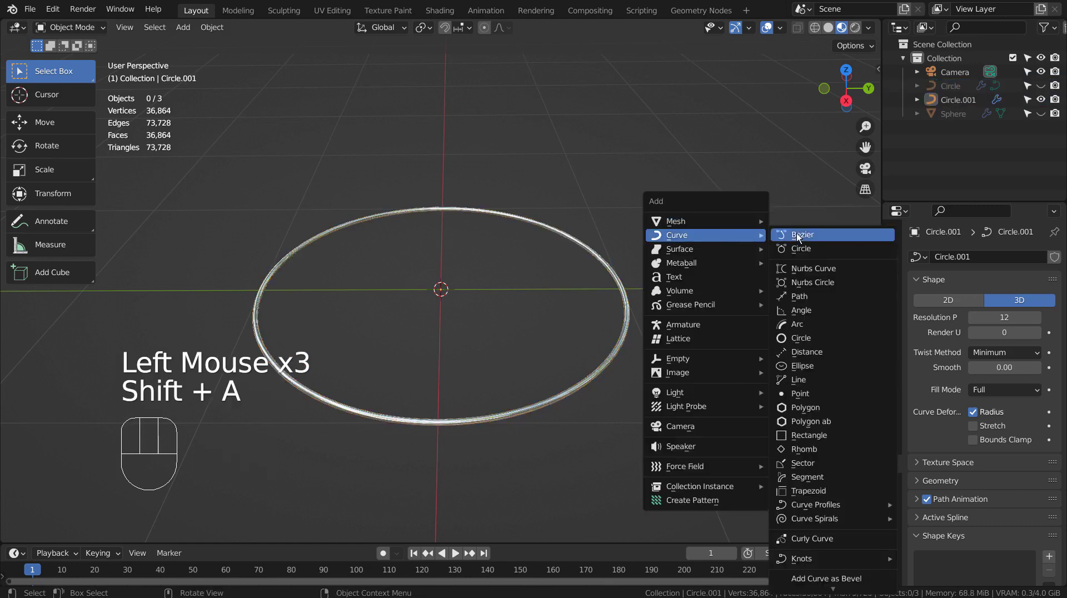
left_click(851, 335)
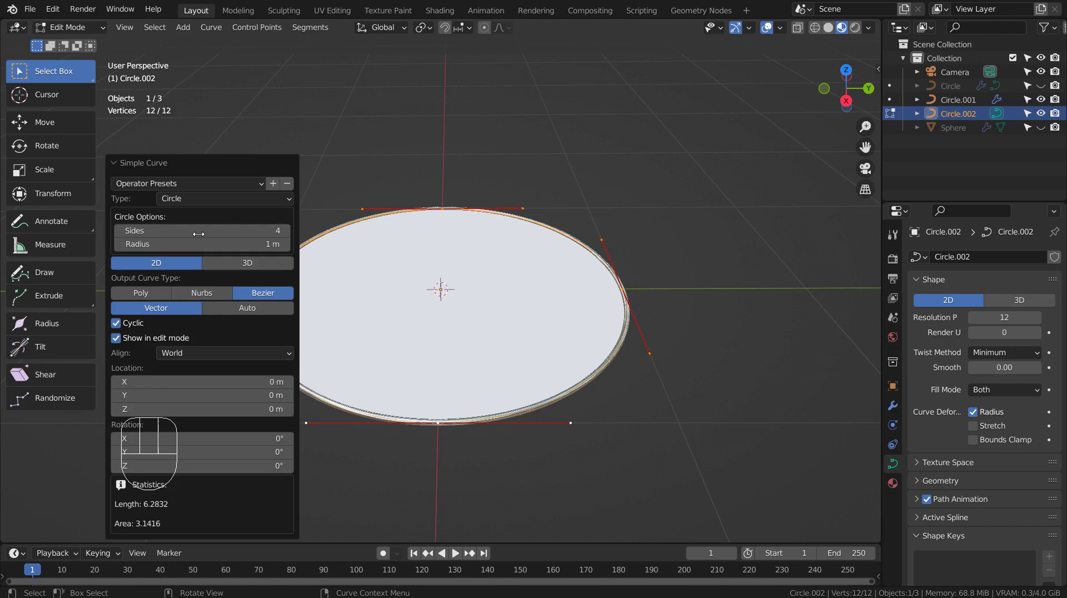
left_click(247, 261)
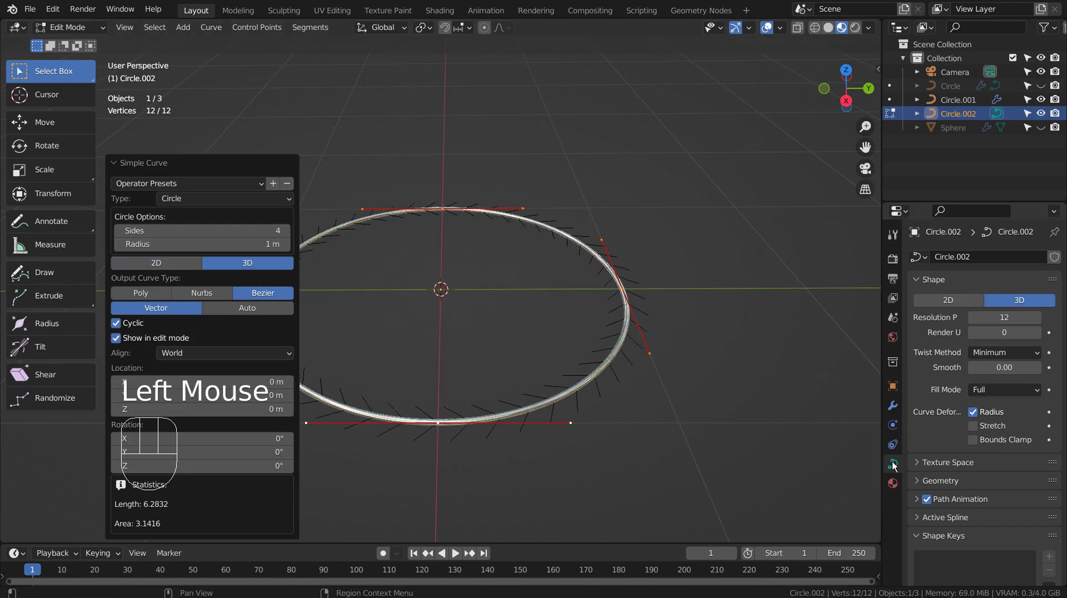
- Hide the Circle.001 ring and give the new circle curve a round bevel with a depth of 0.008 m
left_click(1042, 101)
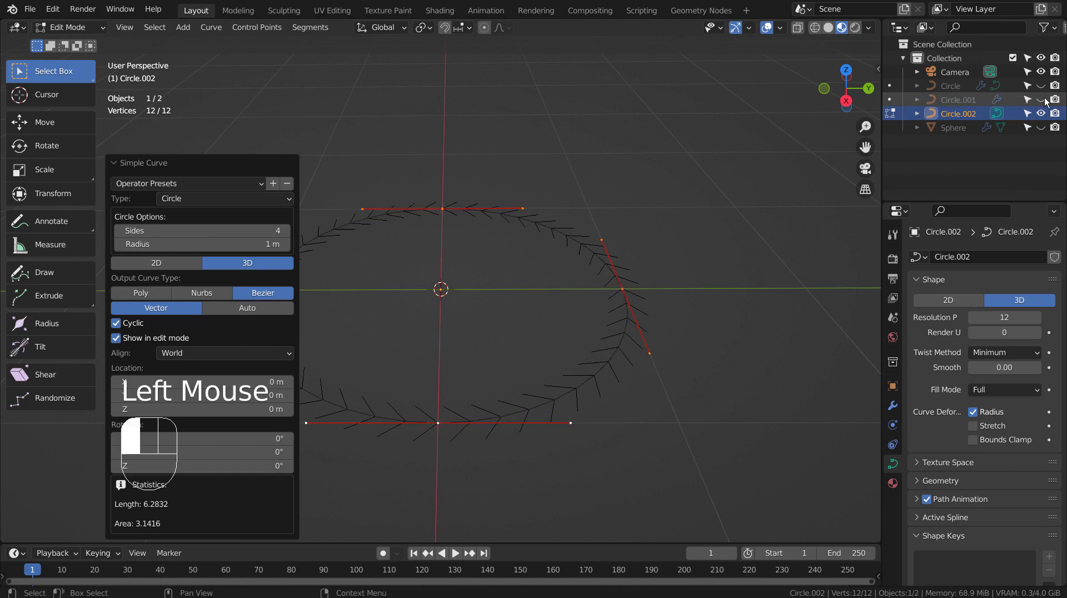
left_click(896, 449)
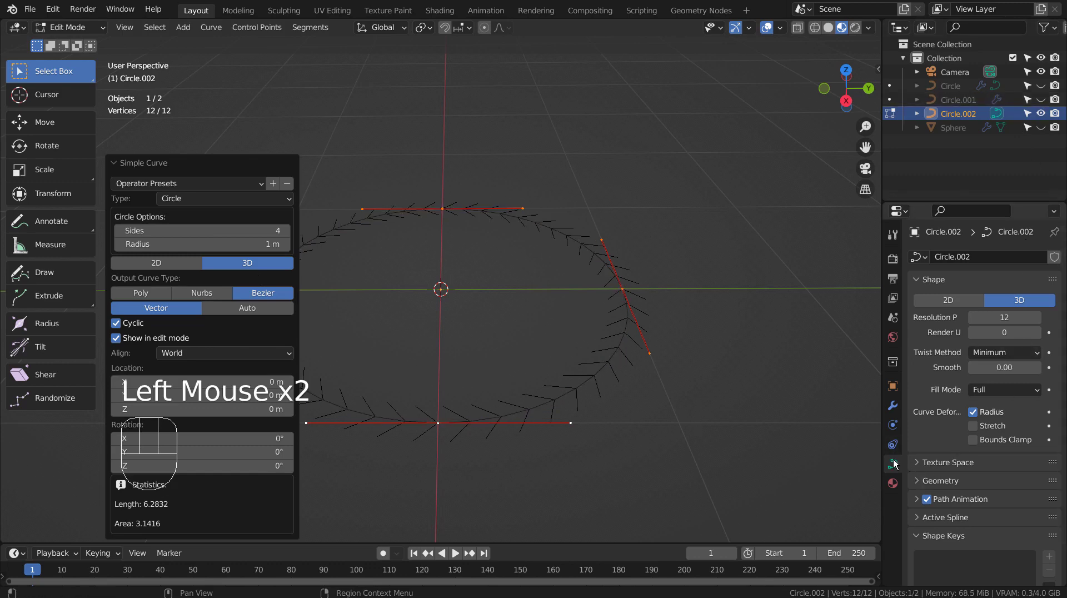
left_click(917, 479)
scroll(1002, 554, "down", 3)
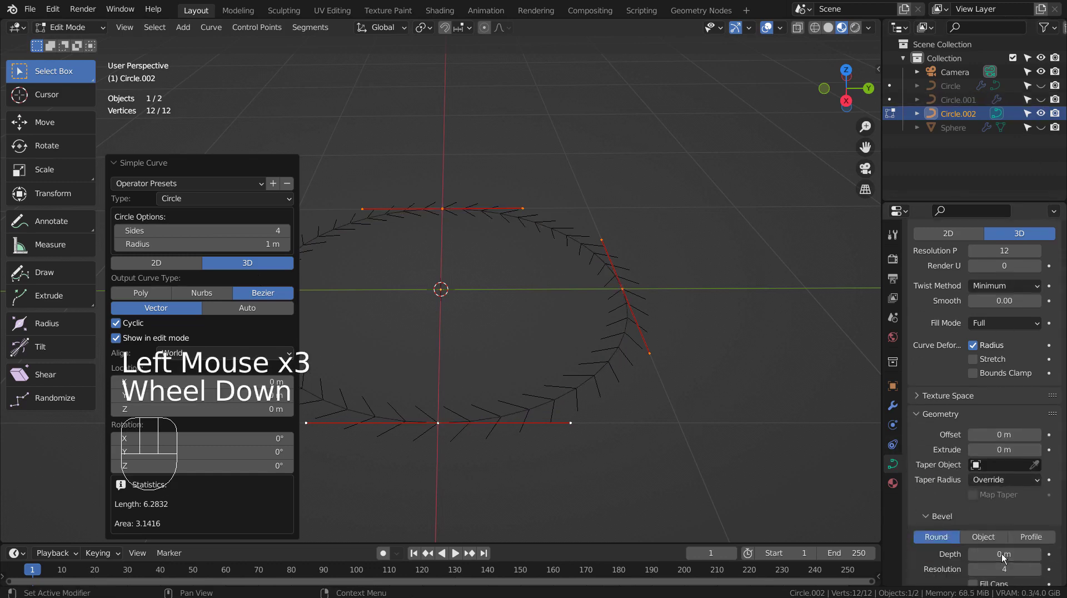
left_click_drag(1002, 554, 1016, 554, "shift")
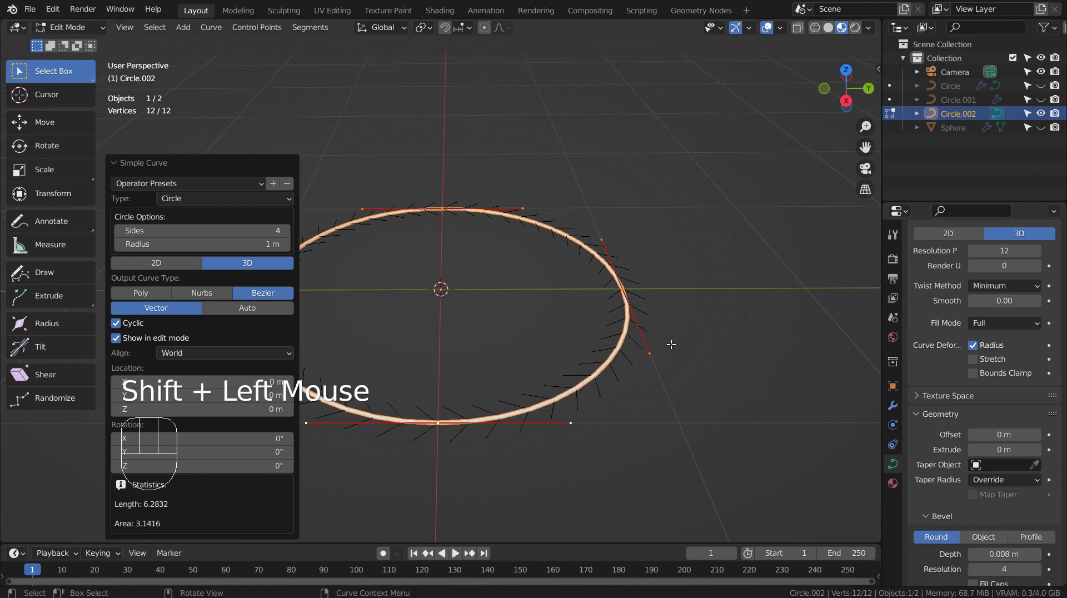
- Assign Material.001 to the new circle curve and review the material's surface settings in an enlarged editor
left_click(892, 483)
left_click(917, 333)
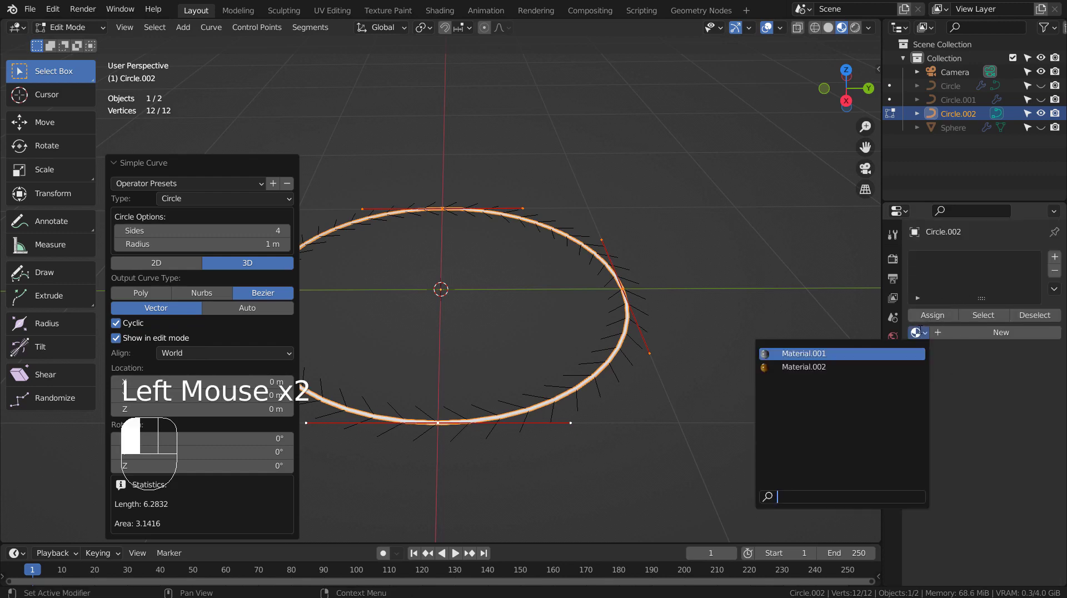
left_click(882, 352)
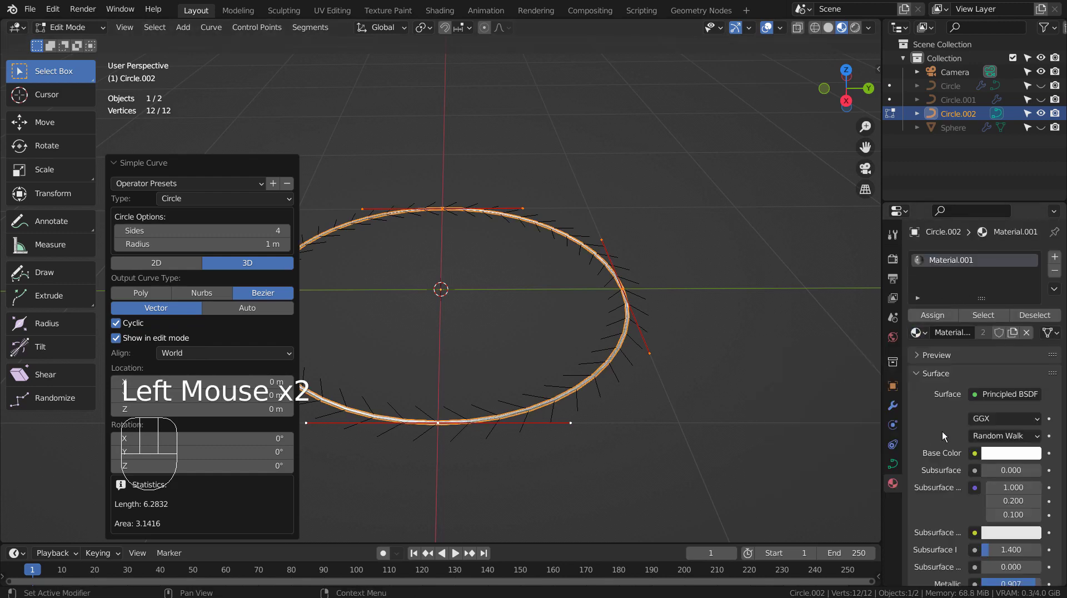
key("ctrl+space")
scroll(939, 428, "down", 5)
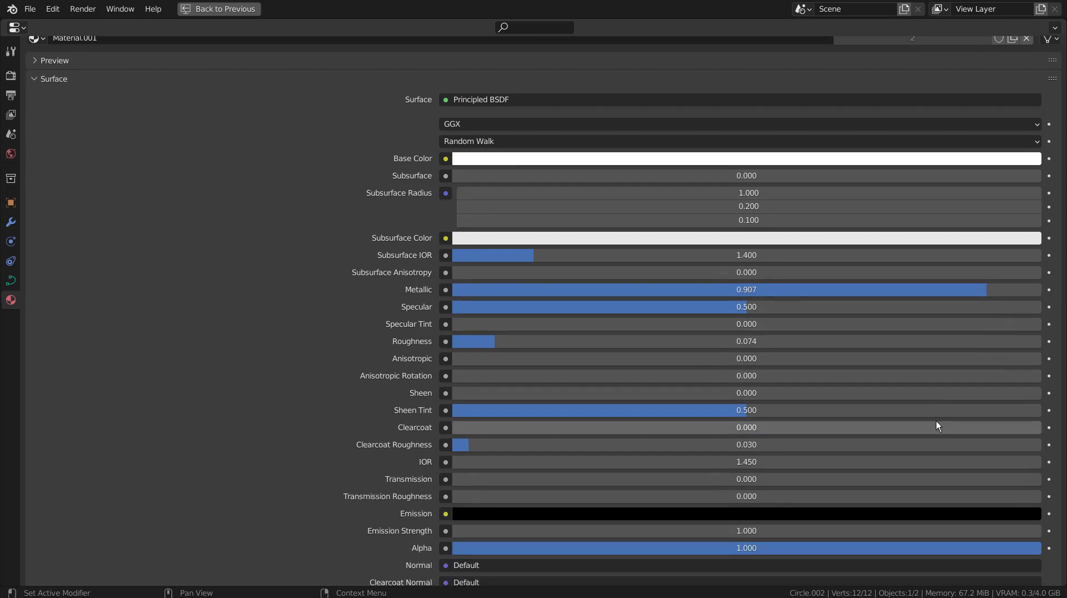
scroll(936, 421, "down", 2)
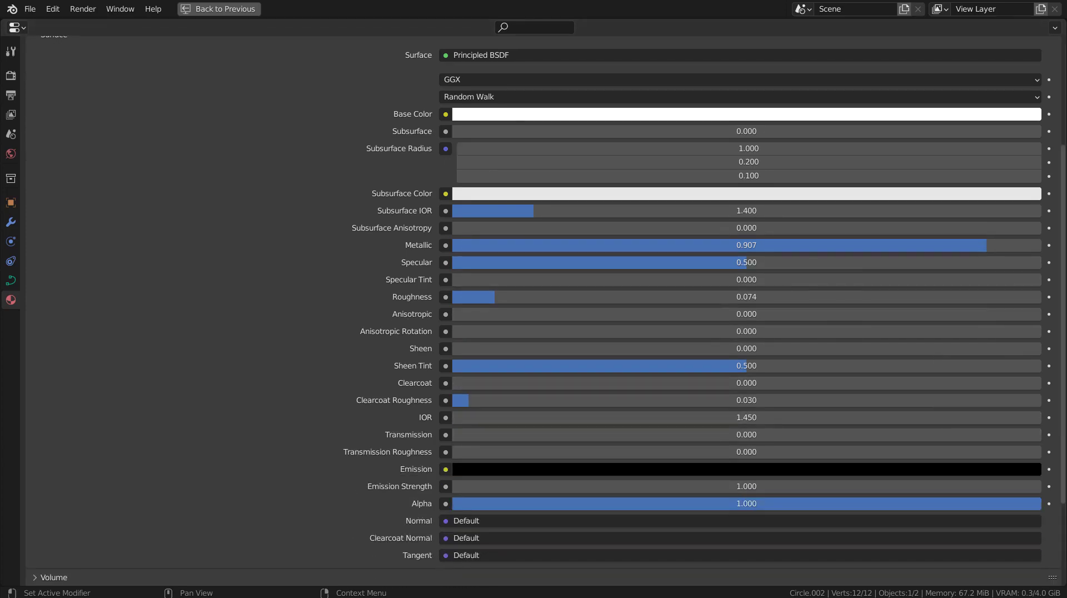
key("ctrl+space")
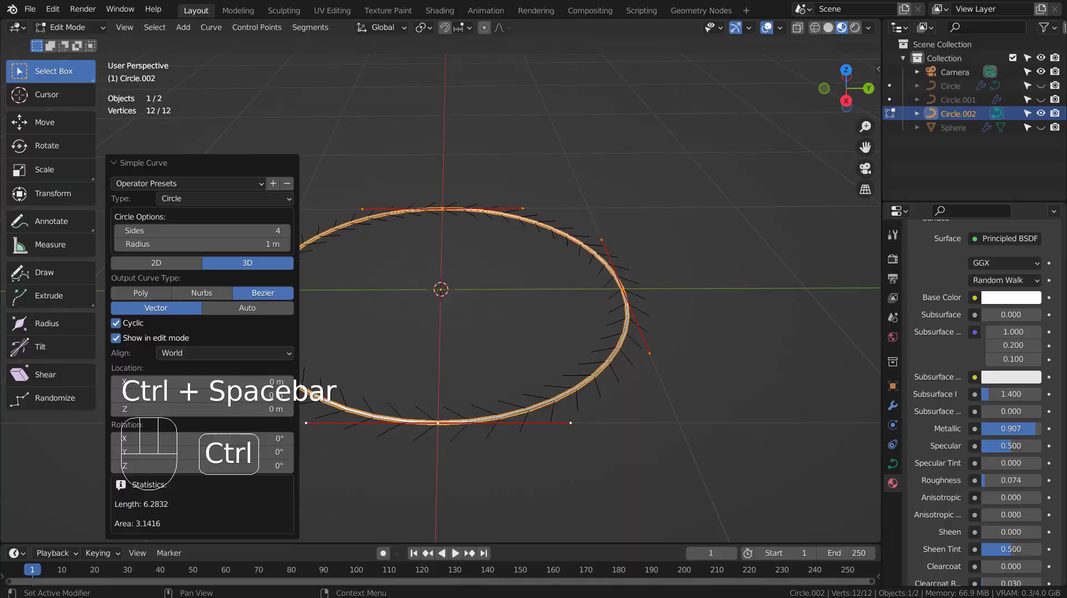
- Return to Object Mode, deselect the new ring and inspect it from a lower, closer angle
key("Tab")
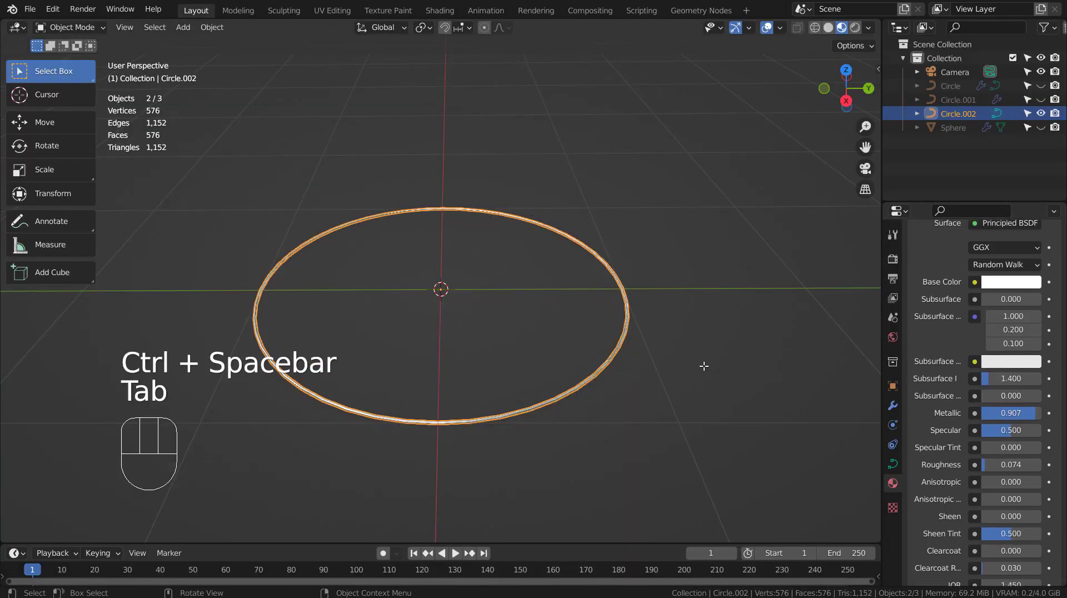
left_click(600, 368)
middle_click(609, 409)
left_click(602, 409)
middle_click_drag(609, 409, 600, 435)
scroll(599, 417, "up", 2)
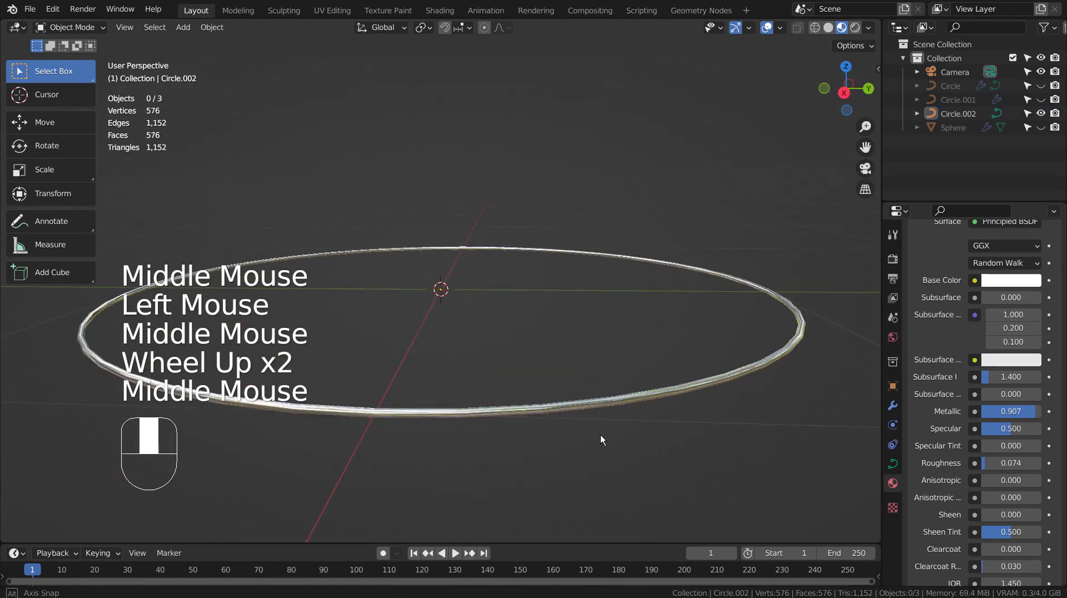
- Delete the Circle.002 curve from the scene
left_click(945, 114)
key("x")
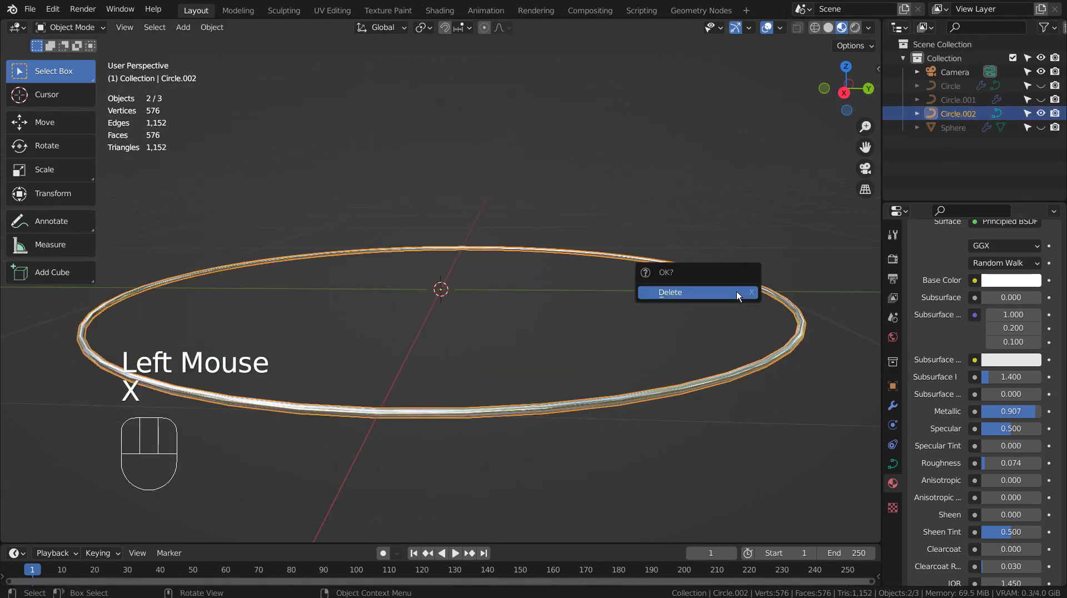
left_click(737, 292)
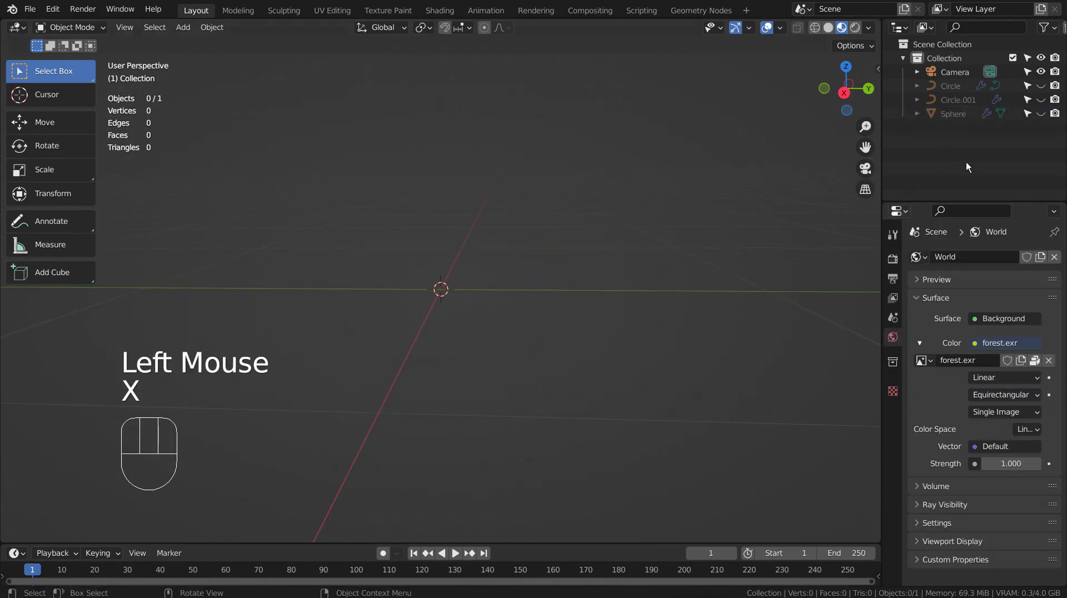
- Show and re-hide the Circle.001 ring, and make the Circle object with the gold beads visible
left_click(1042, 100)
left_click(1042, 100)
left_click(1041, 88)
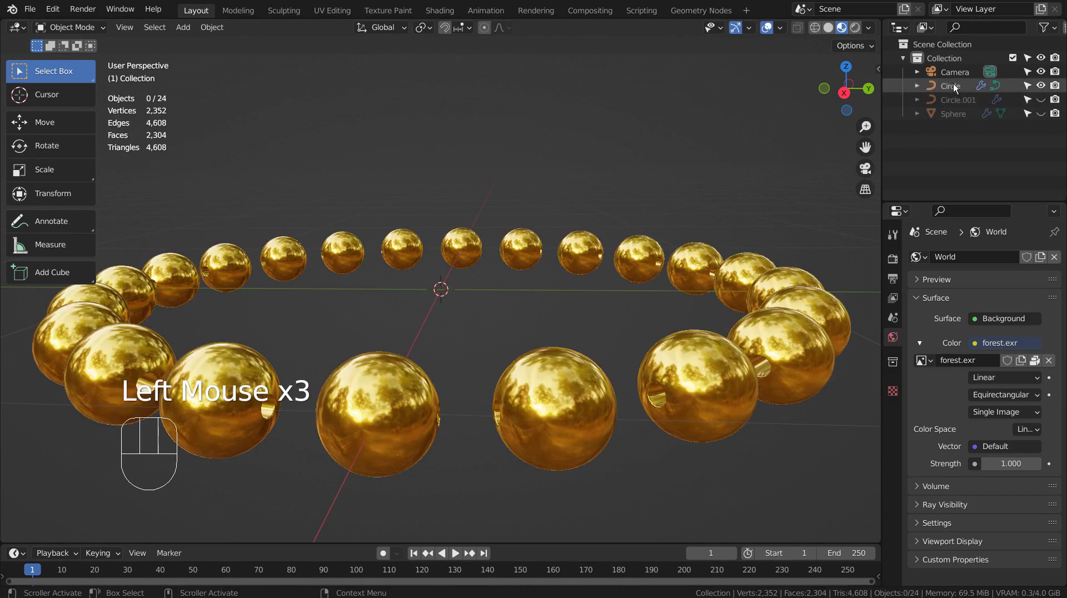
- Turn off the viewport display of the Circle object's Geometry Nodes modifier to reveal its bare curve
left_click(951, 86)
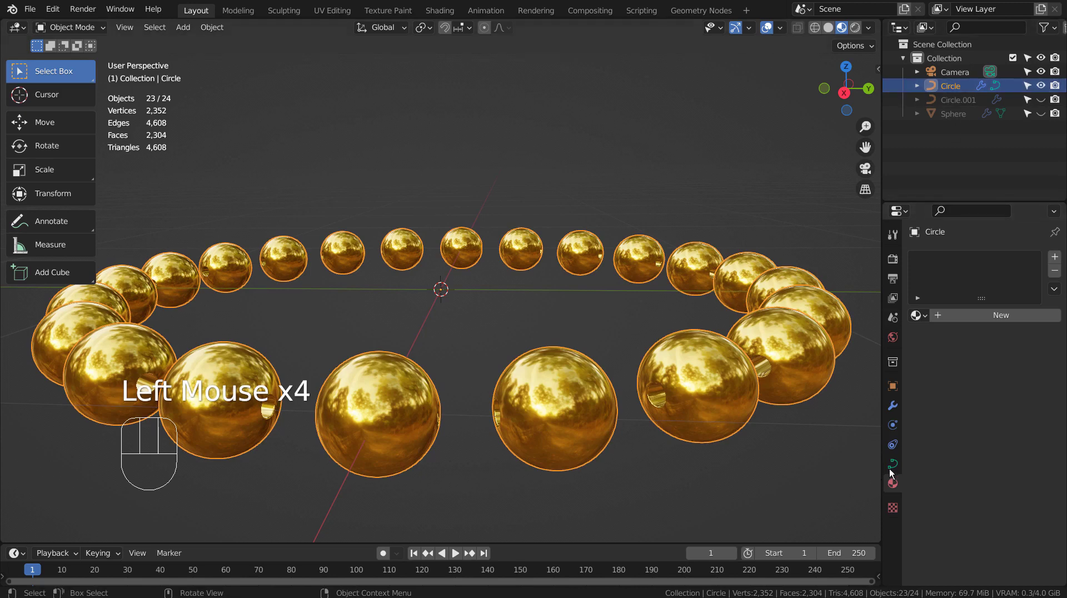
left_click(893, 405)
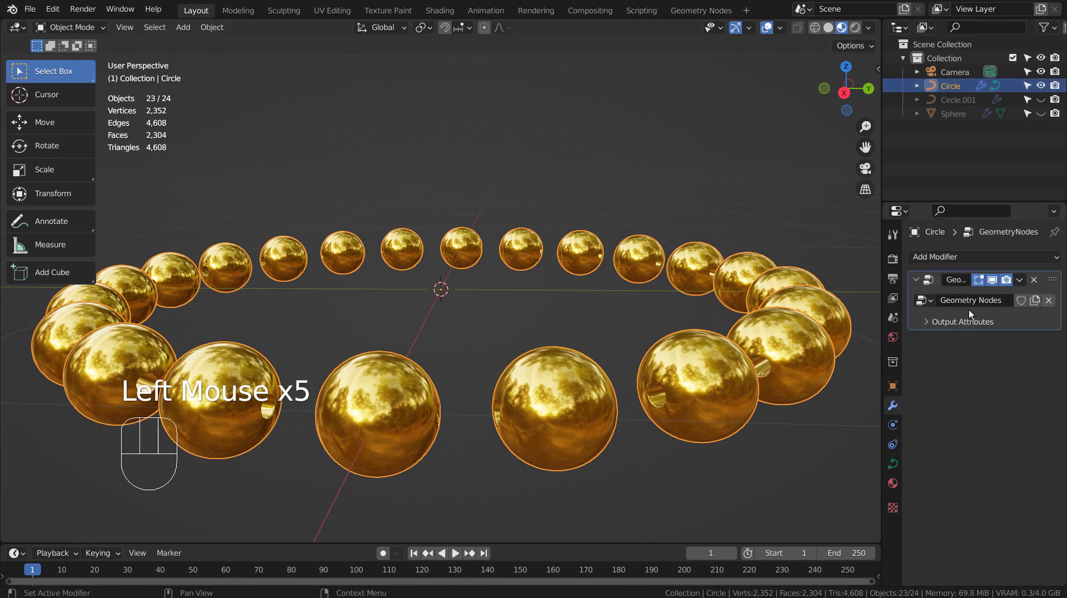
left_click(993, 284)
mouse_move(606, 314)
middle_mouse_down()
mouse_move(599, 308)
mouse_move(636, 377)
mouse_move(622, 244)
mouse_move(631, 351)
mouse_move(617, 305)
middle_mouse_up()
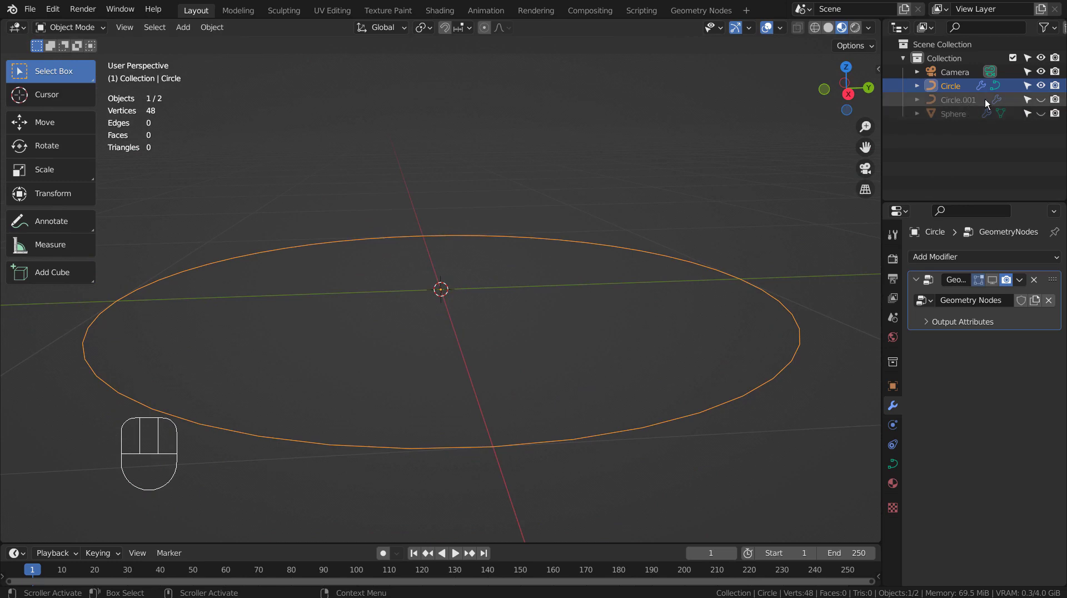
- Compare the bare curve with the Circle.001 ring and restore the Geometry Nodes modifier's viewport display on Circle
left_click(1040, 100)
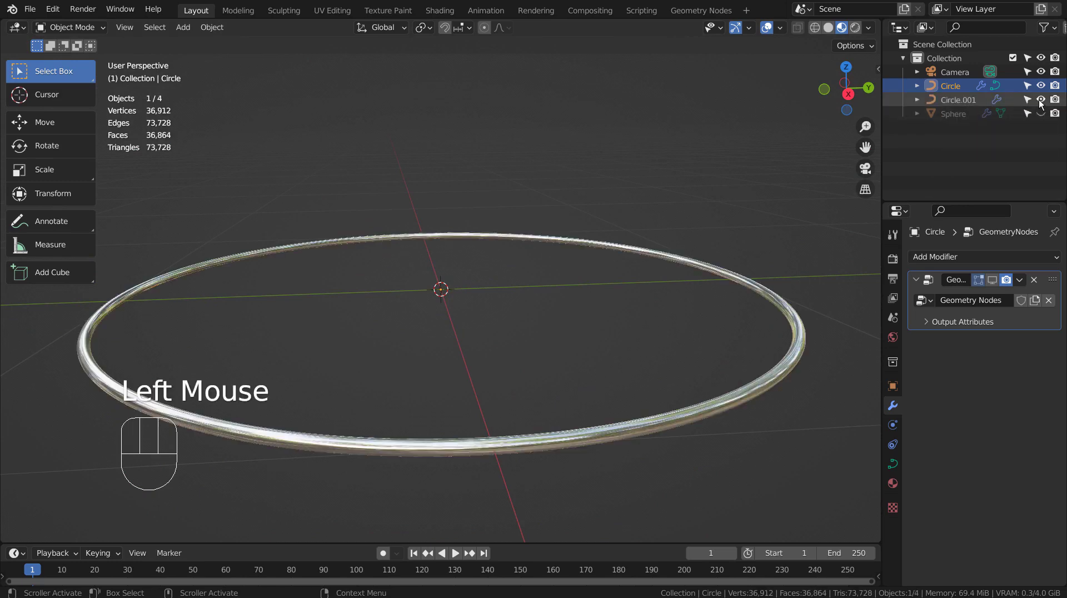
left_click(1040, 100)
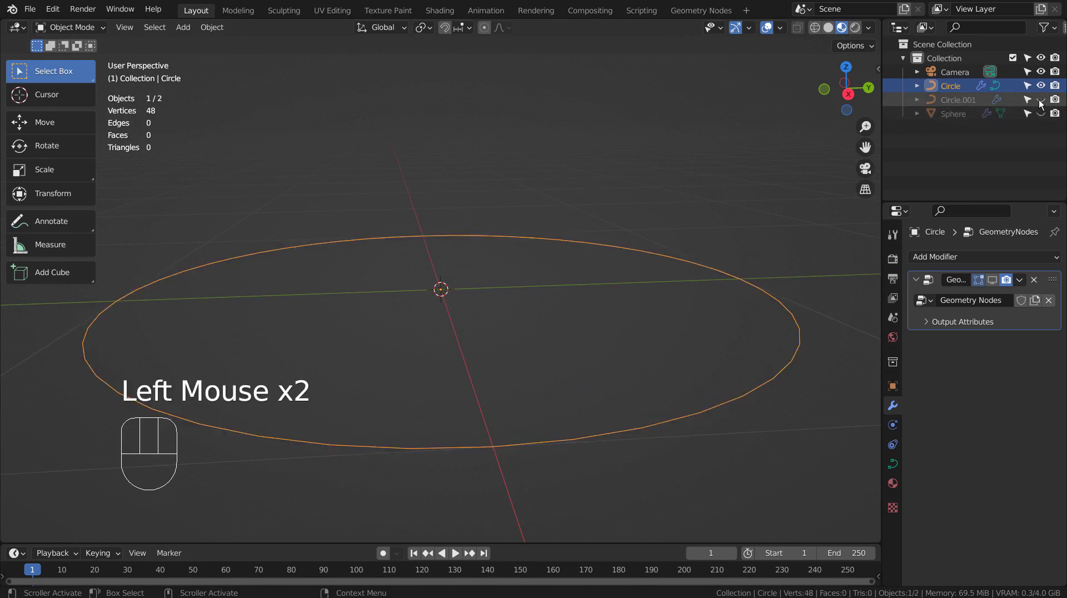
left_click(990, 281)
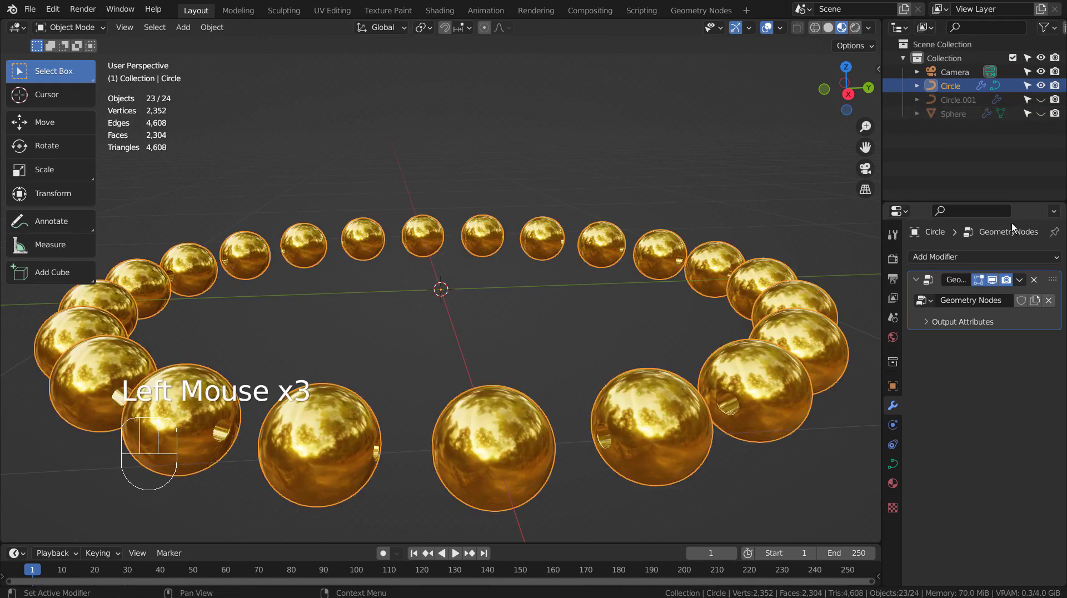
- Toggle the Circle.001 ring's visibility to view the gold beads with and without the string
left_click(1041, 100)
left_click(1046, 102)
left_click(1046, 102)
left_click(1046, 102)
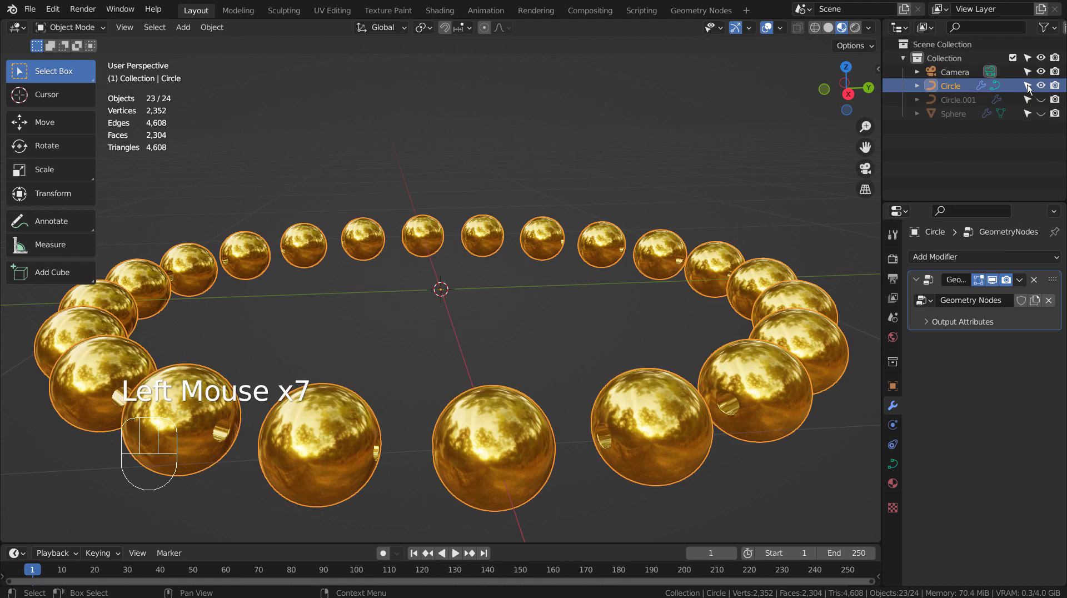
- Hide the Circle bead object and show the Sphere object that serves as the source bead
left_click(1041, 86)
left_click(1041, 113)
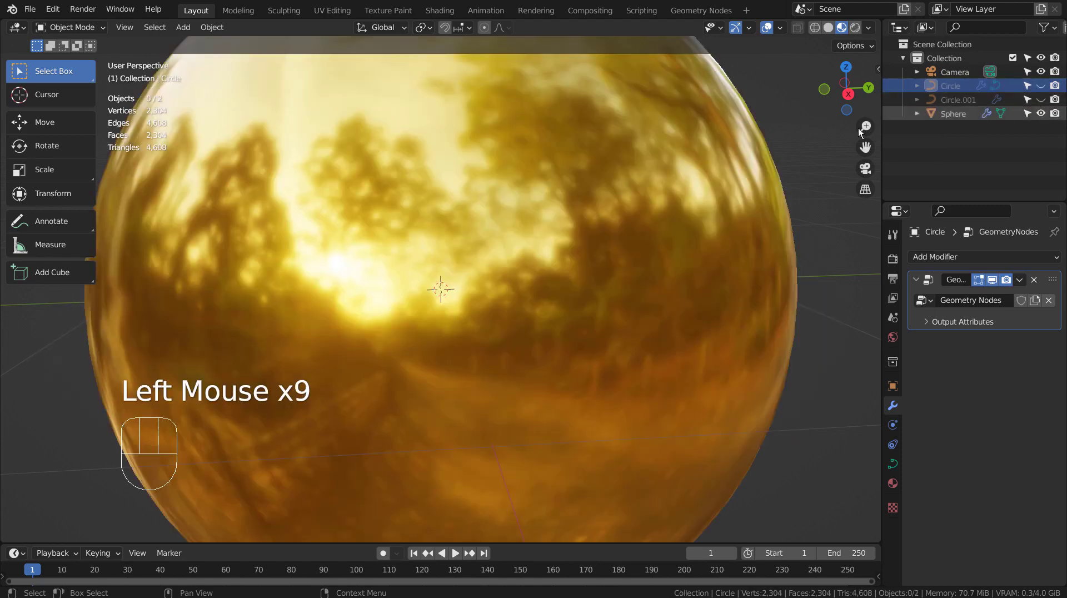
- Look over the whole source Sphere bead and hide it from the viewport
scroll(365, 293, "down", 2)
mouse_move(522, 279)
middle_mouse_down()
mouse_move(517, 398)
mouse_move(512, 282)
mouse_move(523, 269)
middle_mouse_up()
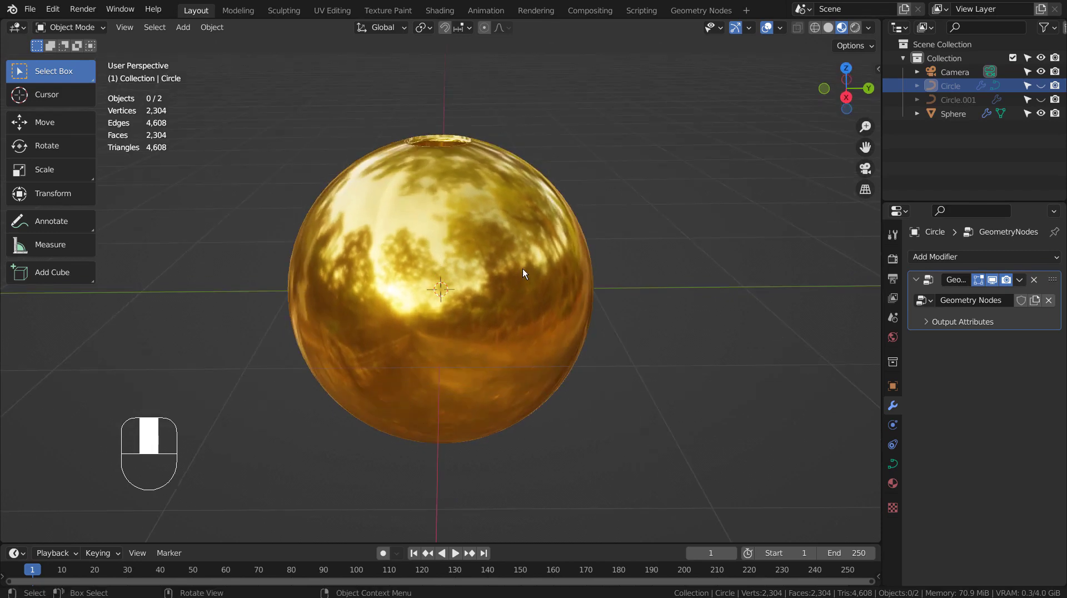
left_click(1041, 114)
- Add a new UV sphere mesh at the origin
key("shift+a")
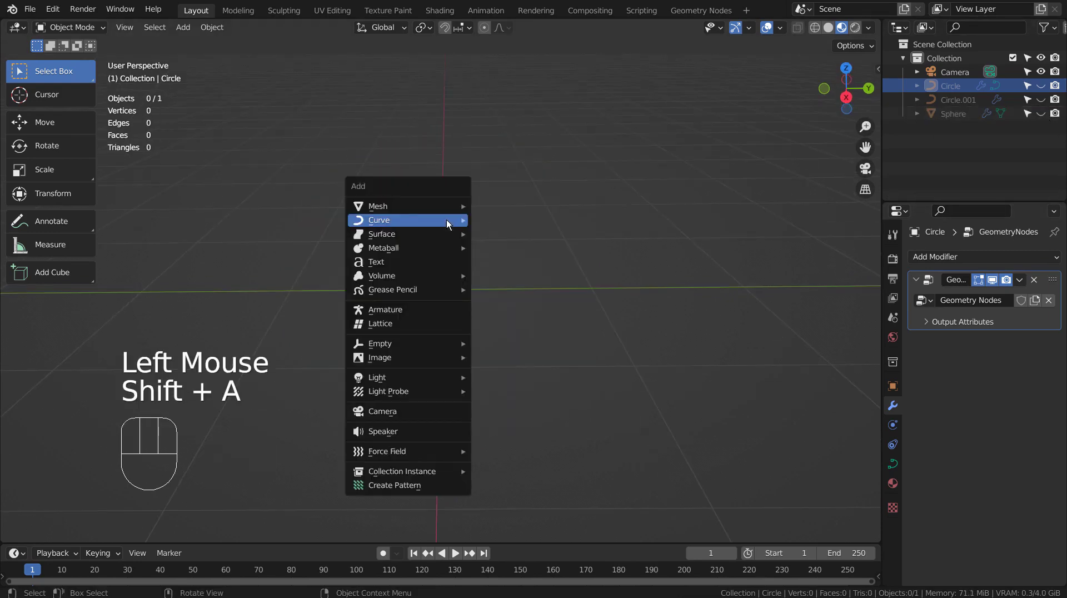
mouse_move(446, 218)
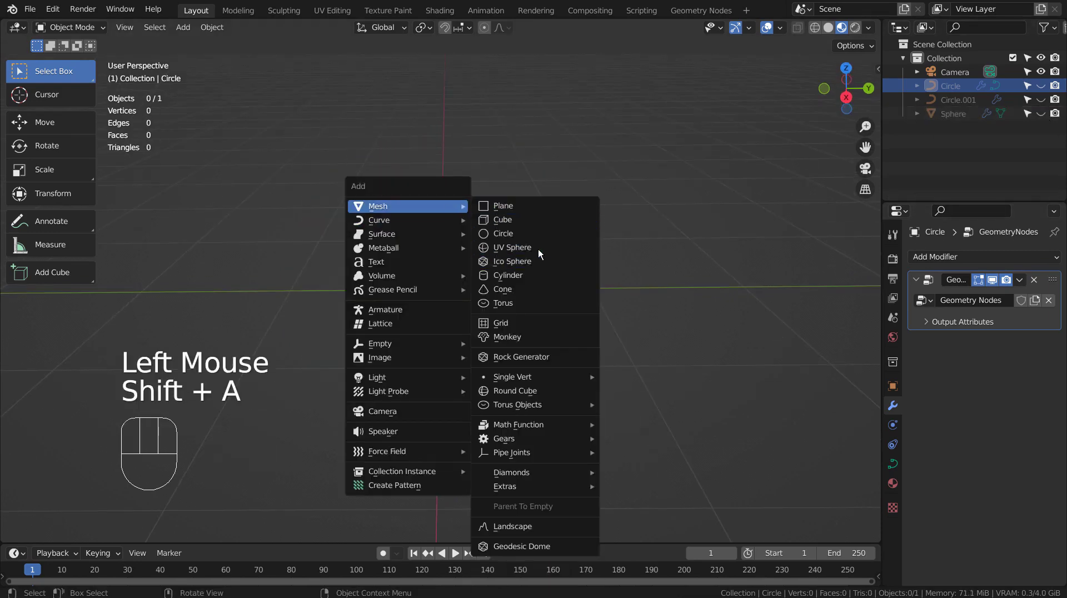
left_click(538, 249)
- Delete the ring of triangular faces around both poles of the new UV sphere to open two holes
middle_click_drag(632, 238, 633, 302)
key("Tab")
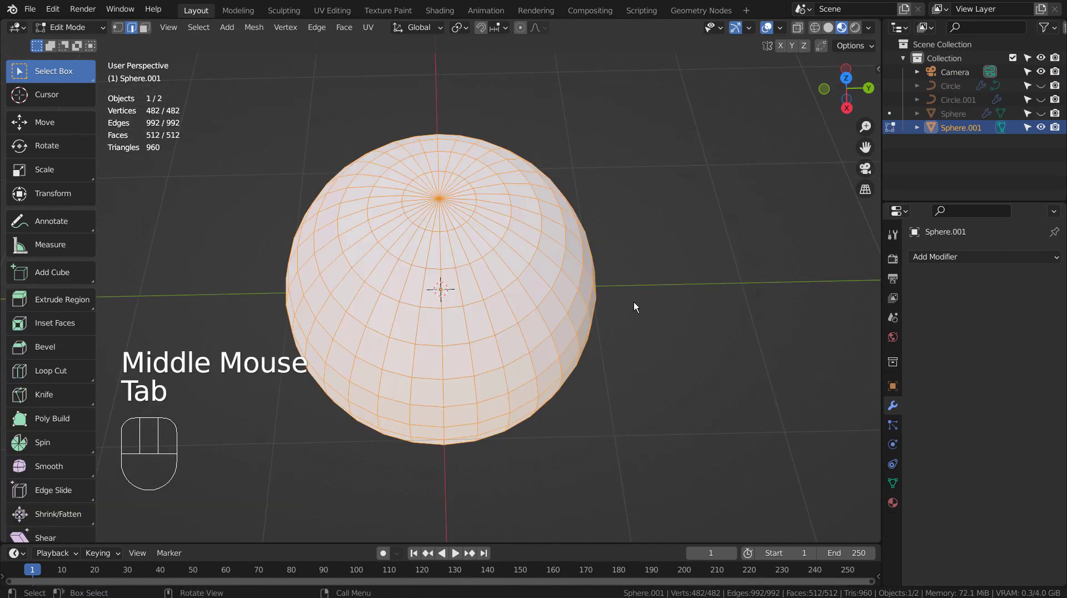
key("3")
left_click(581, 173)
key("c")
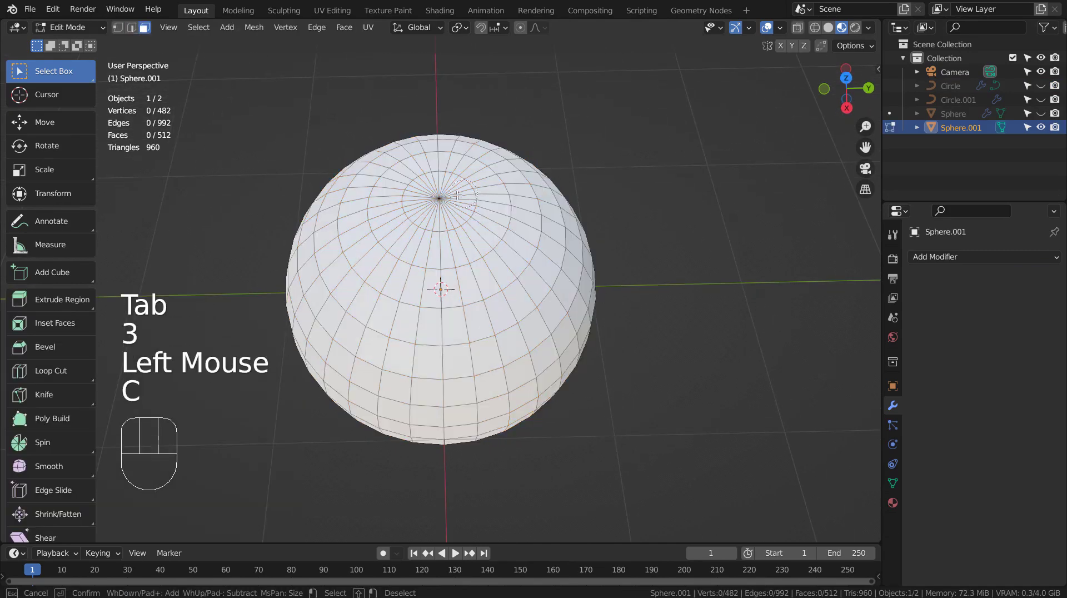
left_click(440, 198)
key("Escape")
middle_click_drag(478, 122, 499, 196)
key("c")
left_click(441, 283)
key("Escape")
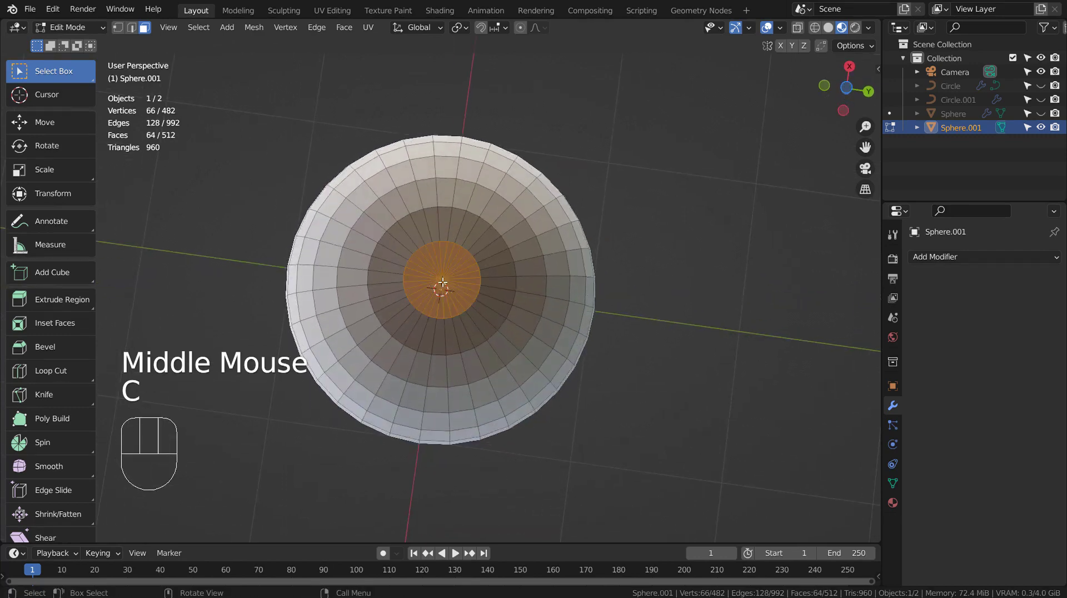
key("x")
left_click(435, 312)
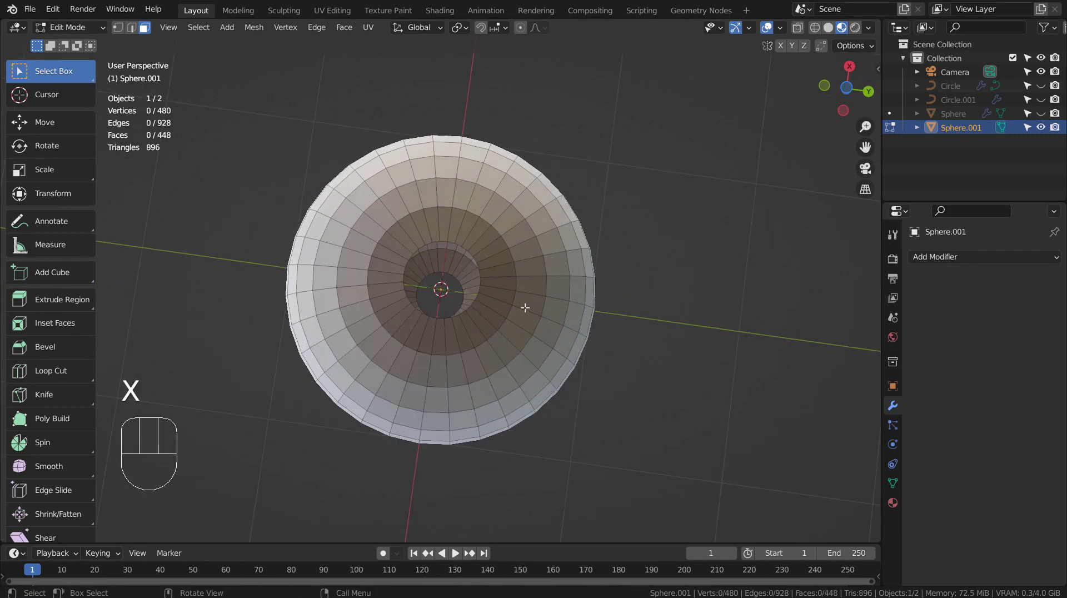
- Select the edge loops around both pole openings in wireframe view and bridge them to form a tunnel through the sphere
key("2")
middle_click_drag(525, 308, 536, 362)
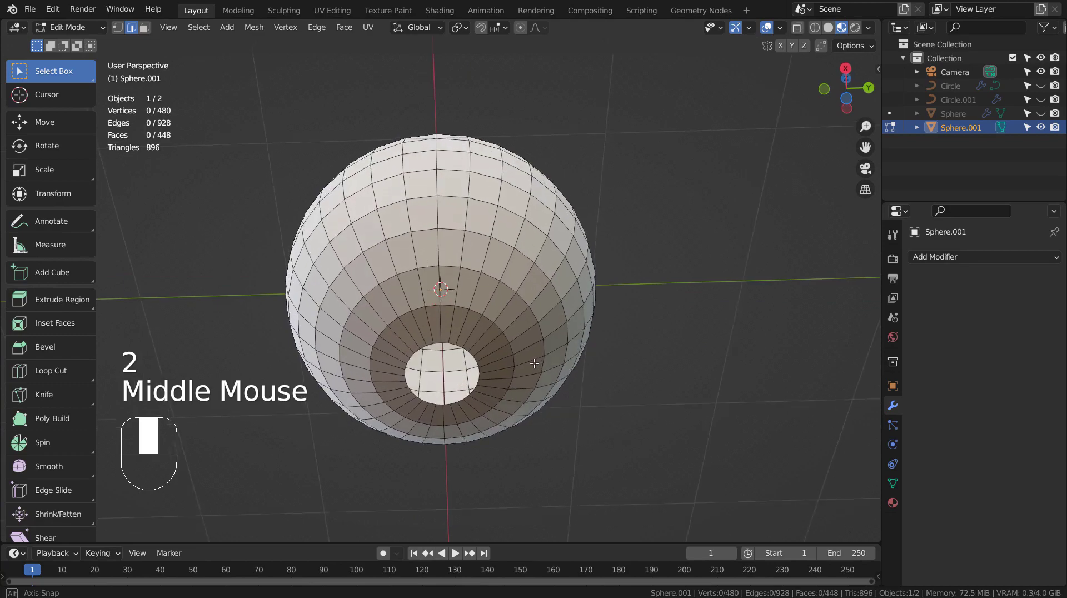
left_click(454, 403, "alt")
key("shift+z")
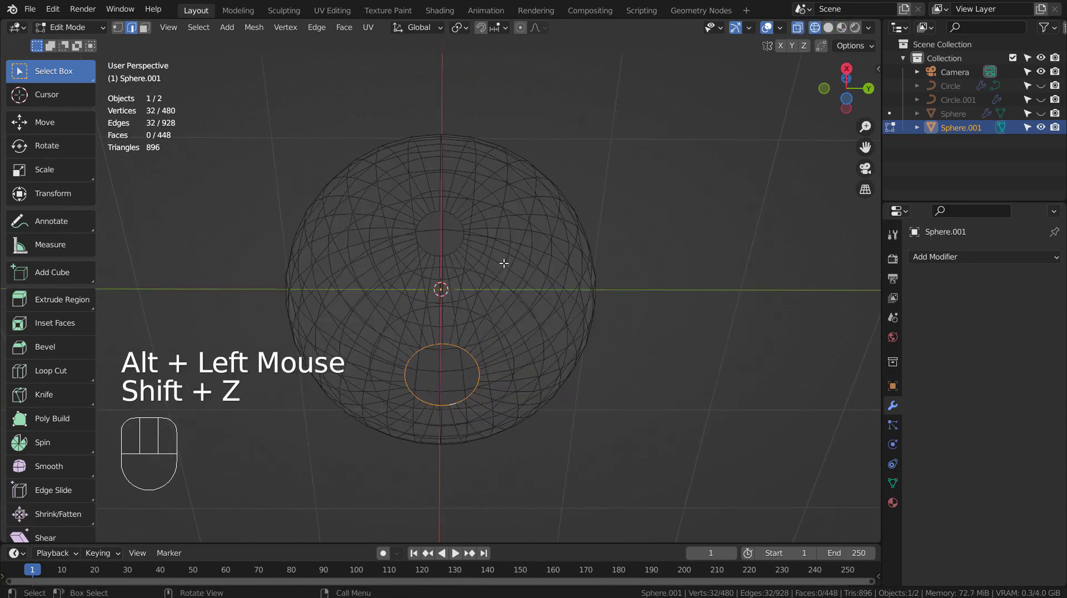
middle_click_drag(516, 167, 469, 276)
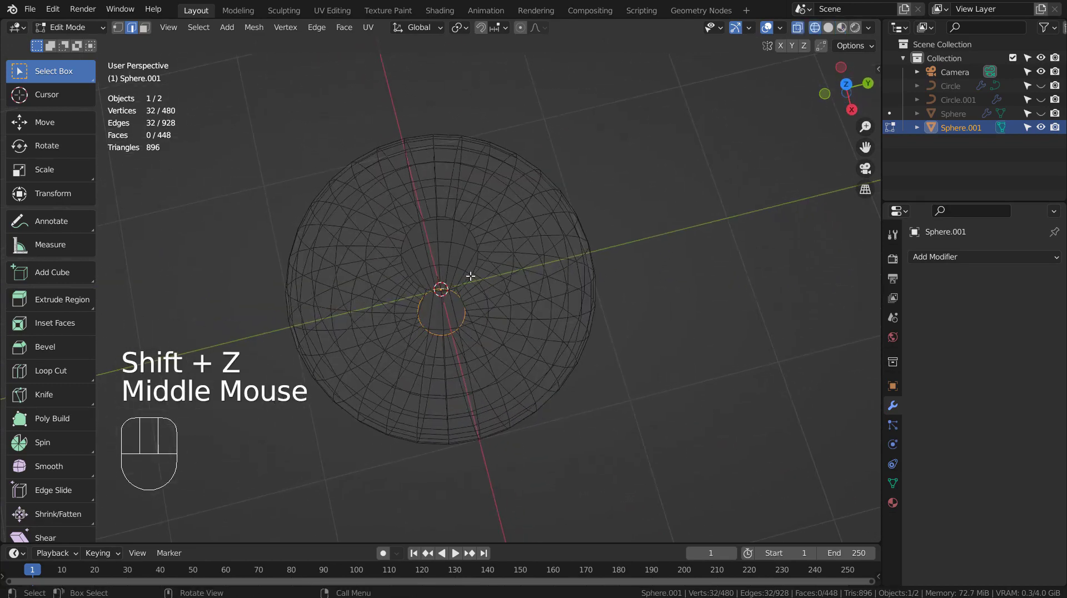
scroll(502, 239, "up", 2)
left_click(529, 218, "alt+shift")
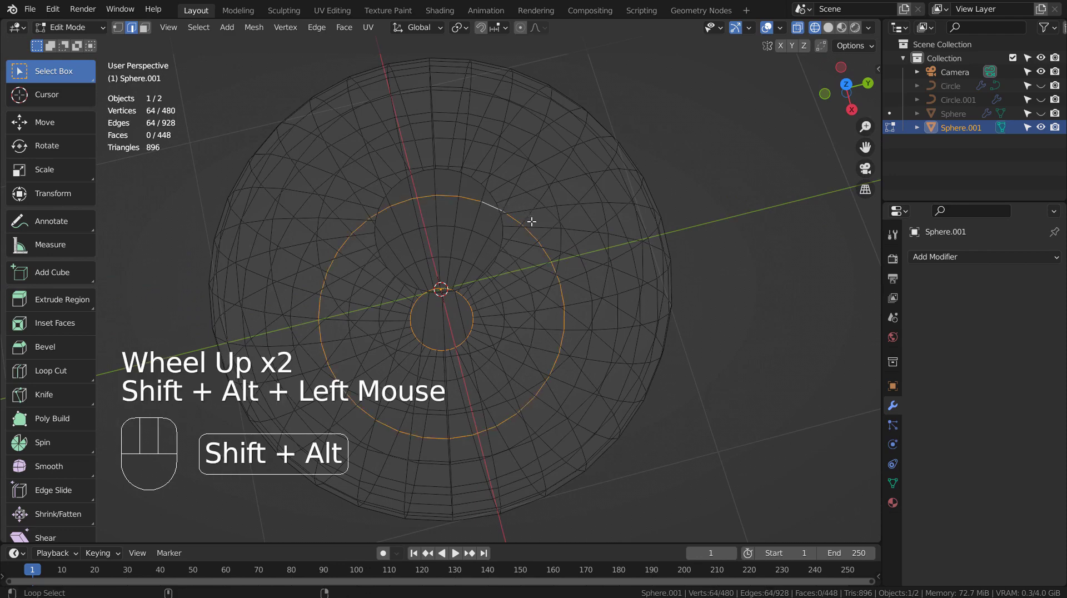
key("ctrl+z")
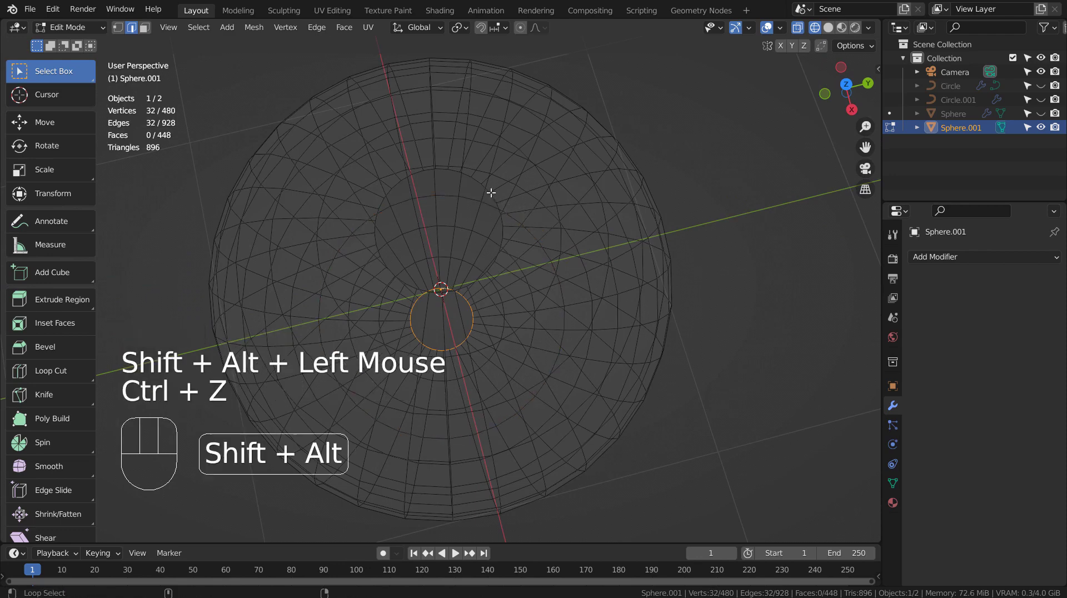
left_click(491, 192, "alt+shift")
key("ctrl+z")
left_click(495, 199, "alt+shift")
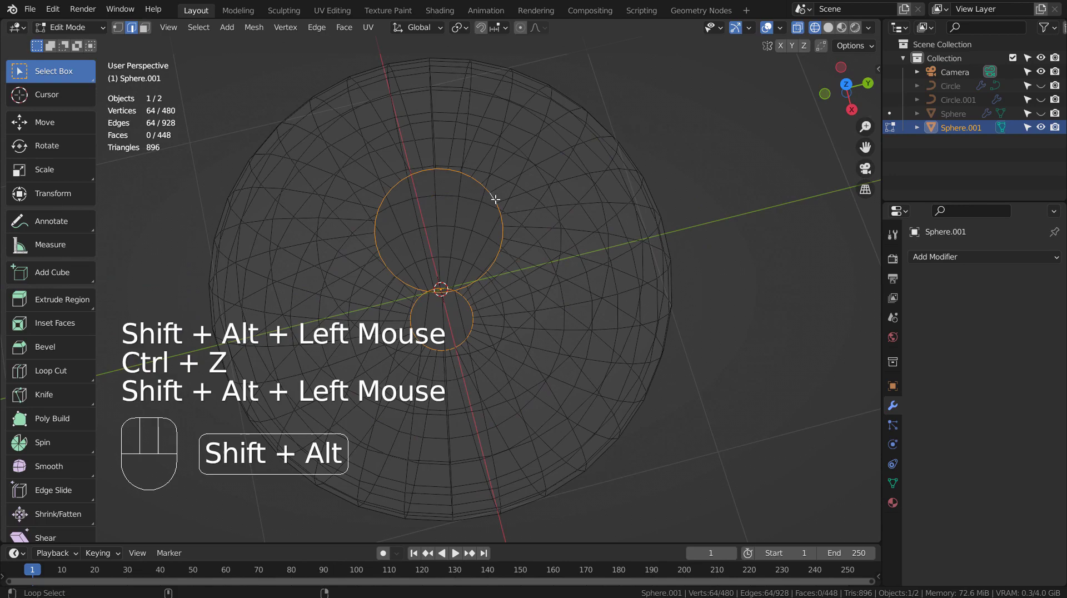
middle_click_drag(632, 399, 650, 332)
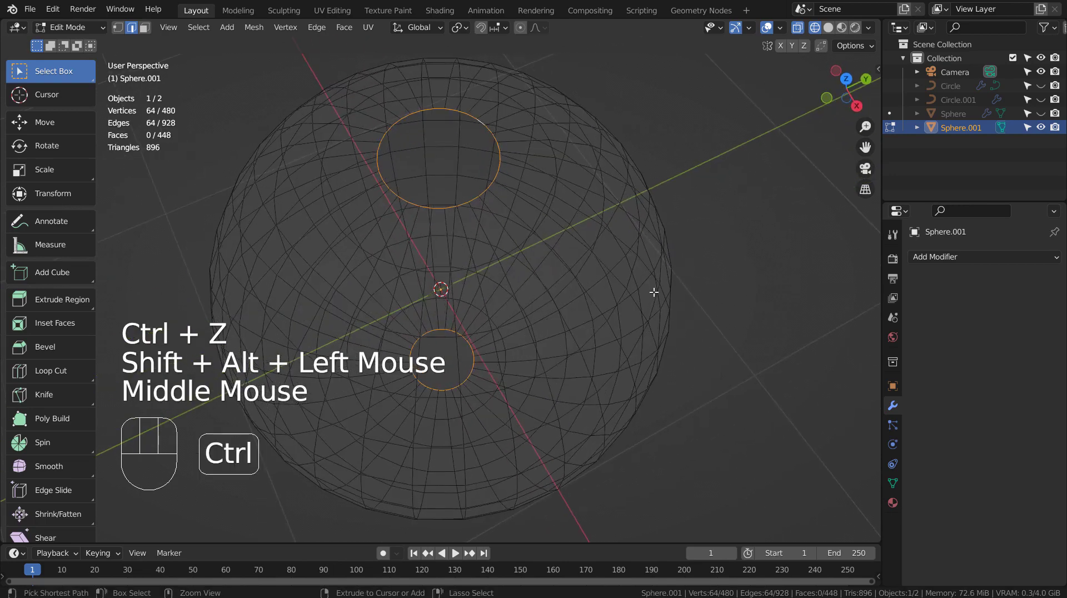
key("ctrl+e")
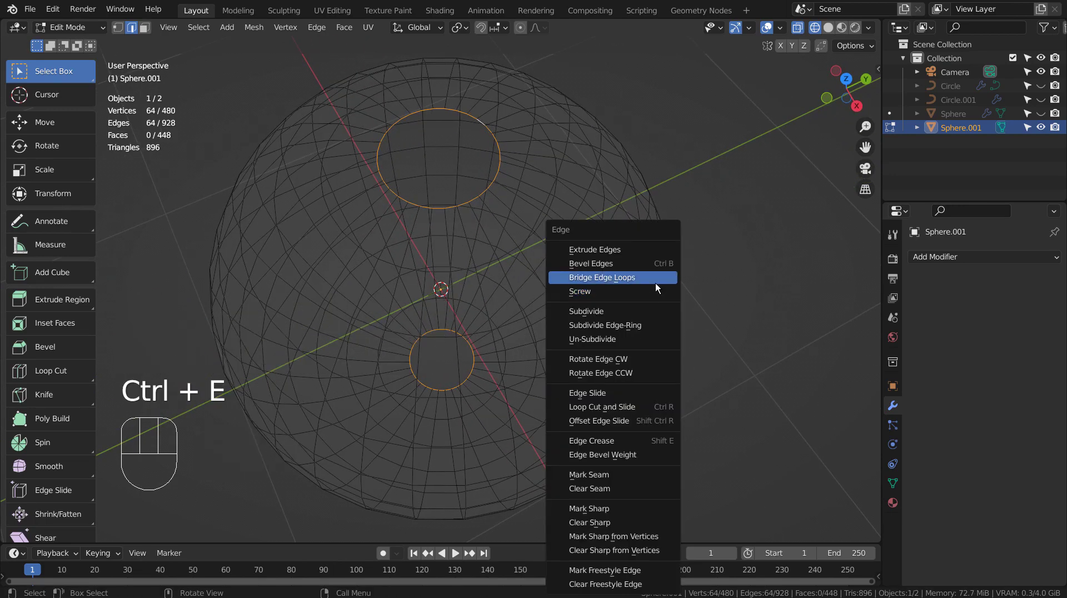
left_click(656, 282)
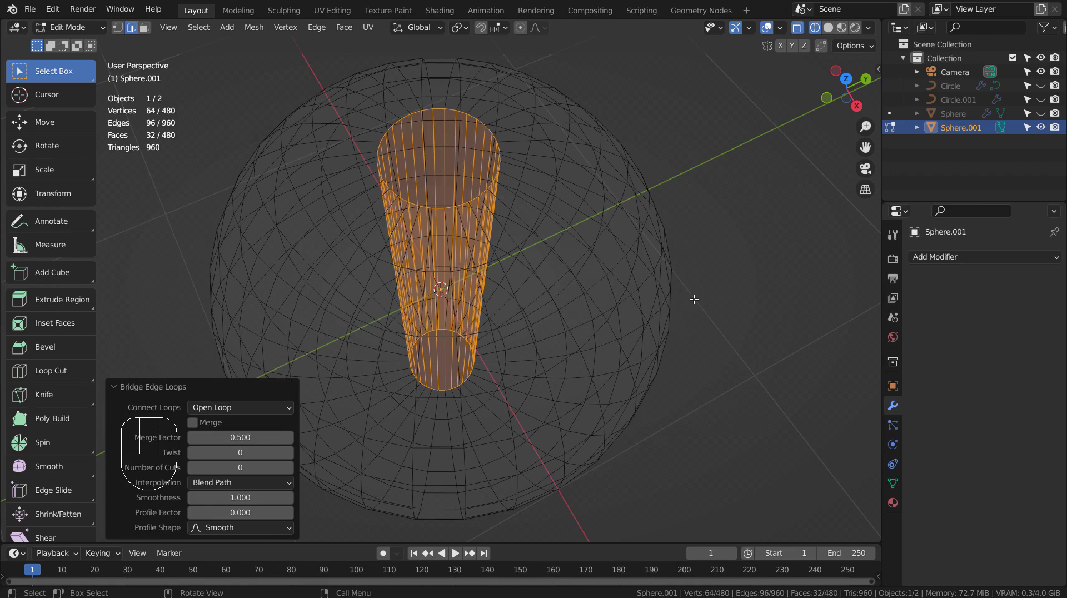
- Assign the existing gold Material.002 to Sphere.001 in Object Mode and display it in Material Preview shading
key("Tab")
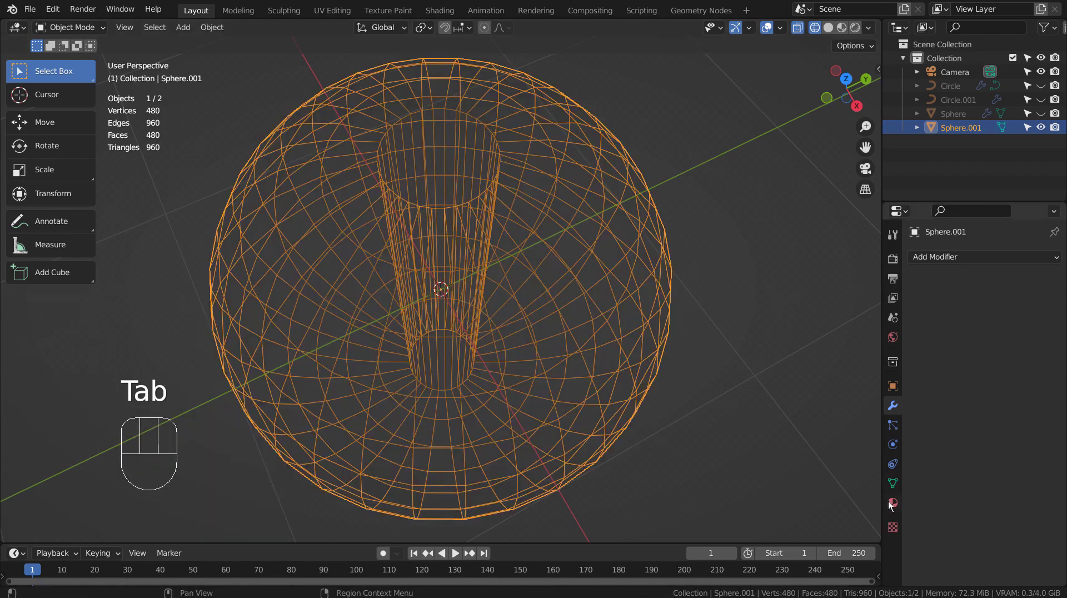
left_click(892, 503)
left_click(916, 315)
left_click(875, 350)
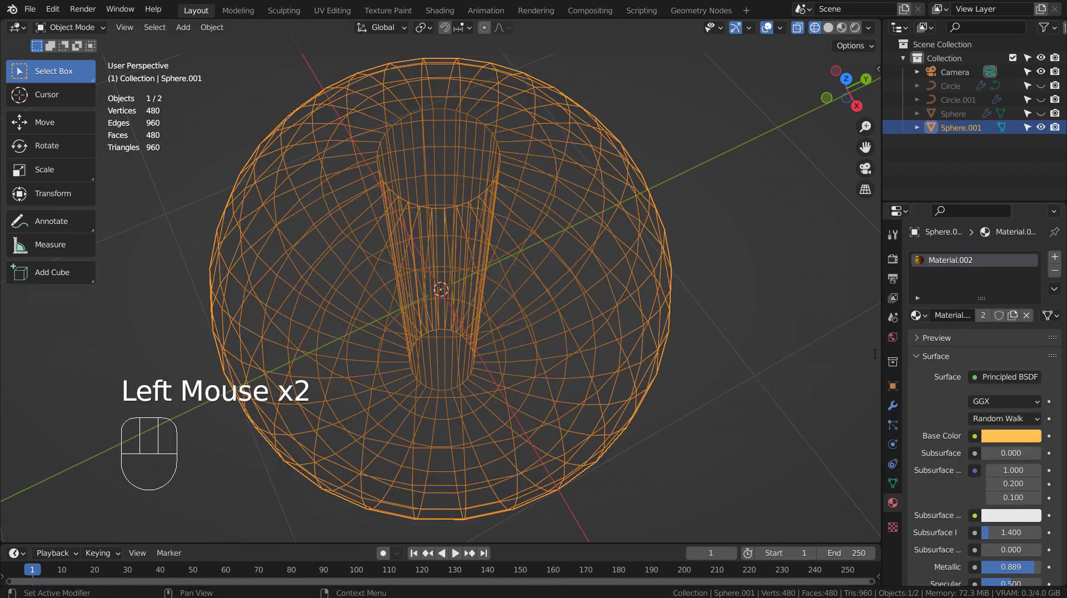
left_click(842, 27)
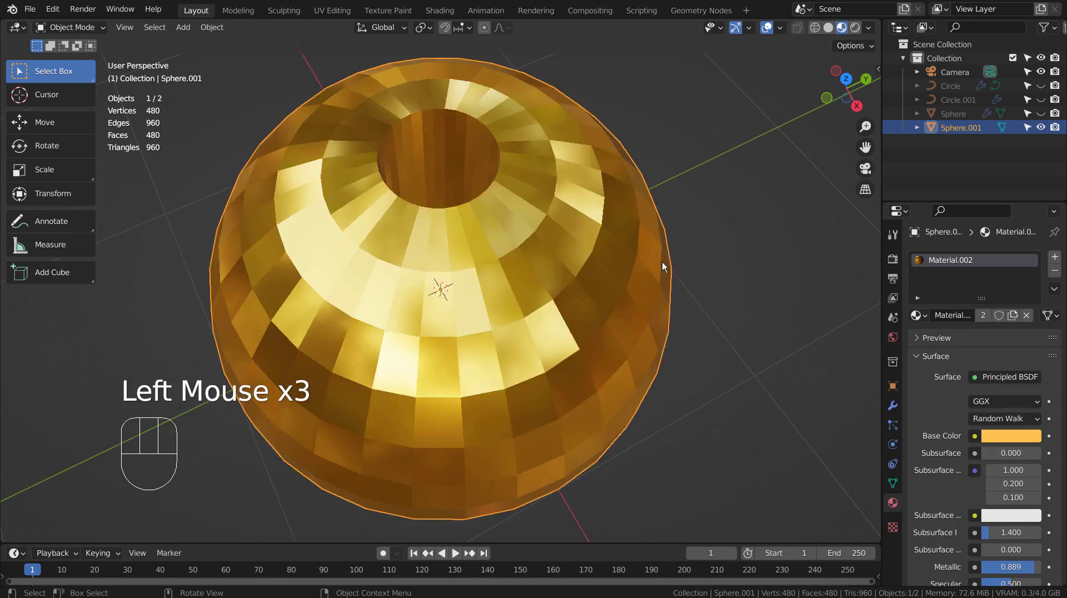
- Give Sphere.001 a level 3 subdivision and shade it smooth
key("ctrl+3")
right_click(555, 257)
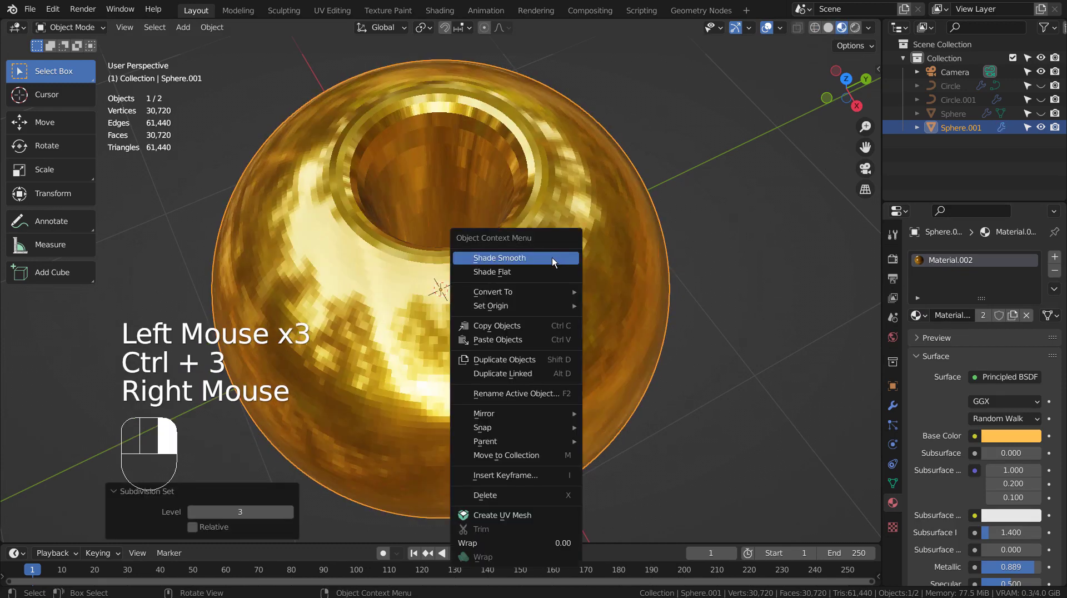
left_click(552, 258)
middle_click_drag(745, 365, 550, 312)
left_click(550, 316)
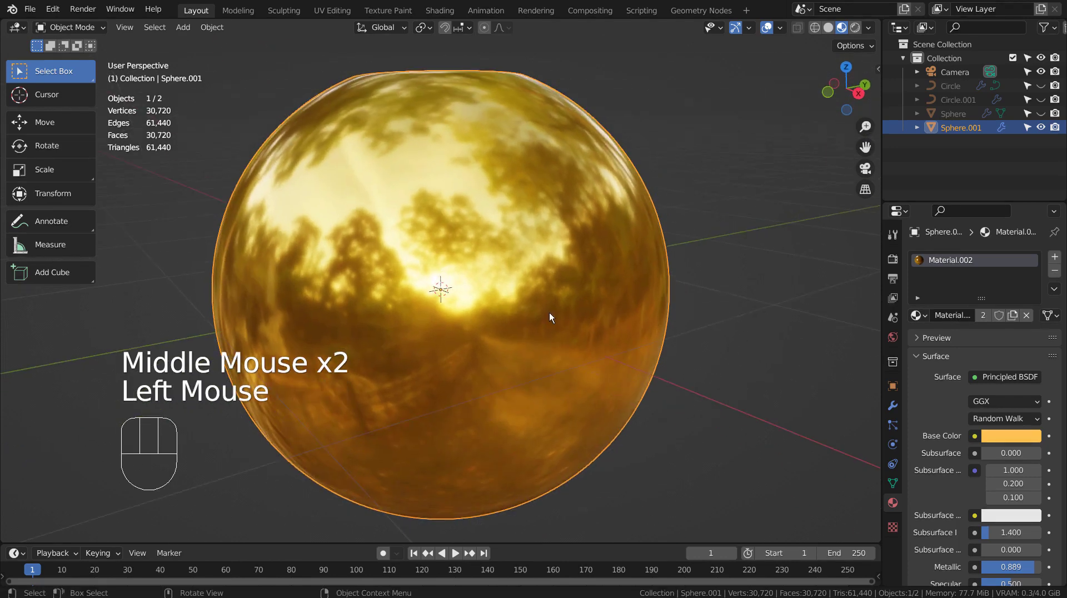
- Examine the gold material's Principled BSDF settings in a maximized properties view, and restore the layout
left_click(931, 400)
key("ctrl+space")
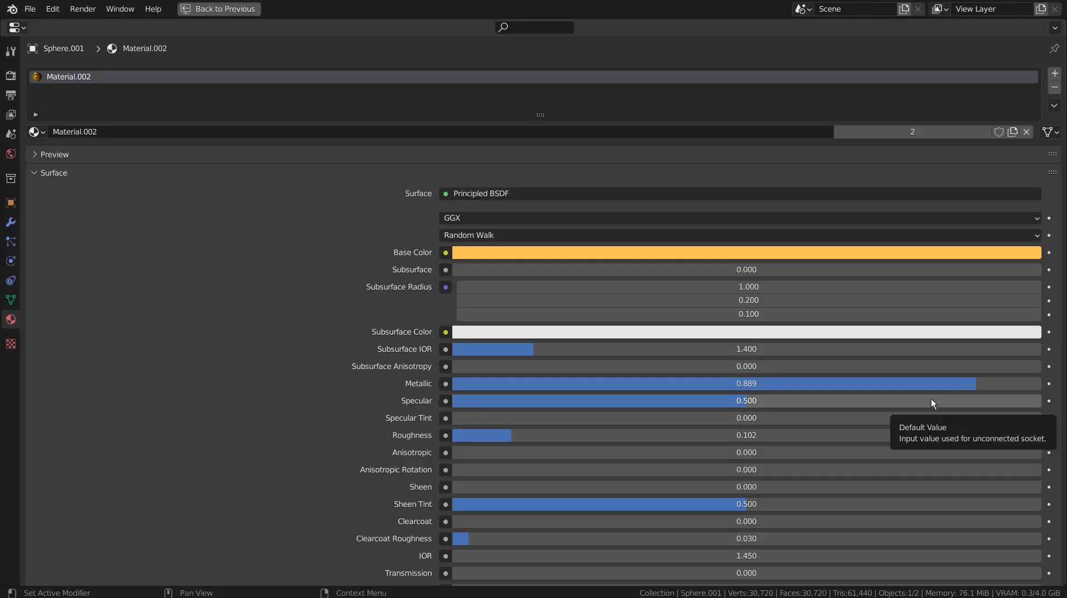
scroll(932, 399, "down", 6)
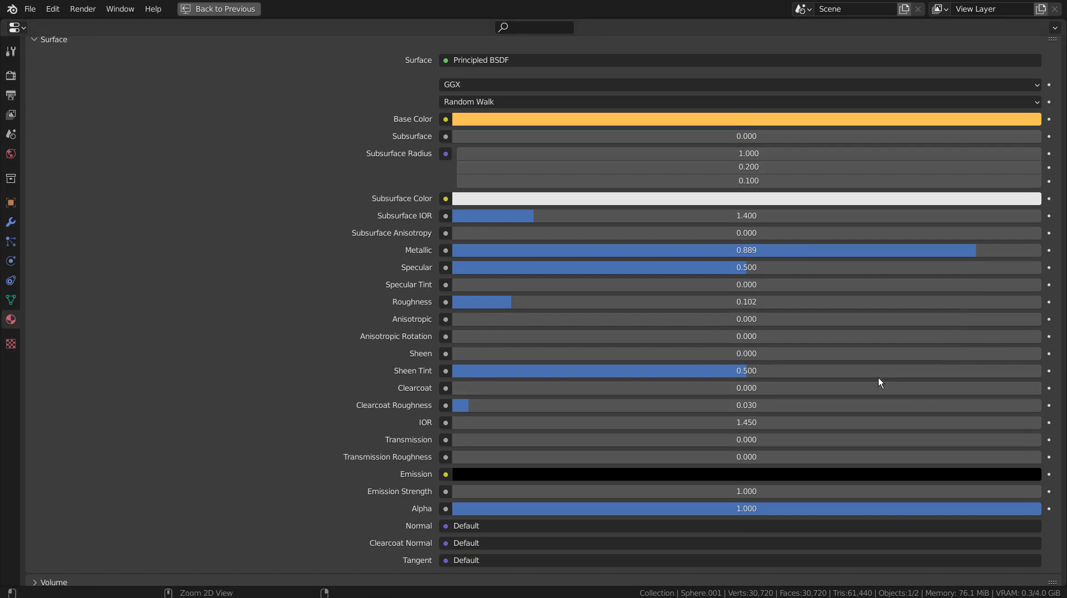
key("ctrl+space")
- Delete the demonstration bead Sphere.001
middle_click_drag(679, 263, 656, 290)
scroll(656, 290, "down", 3)
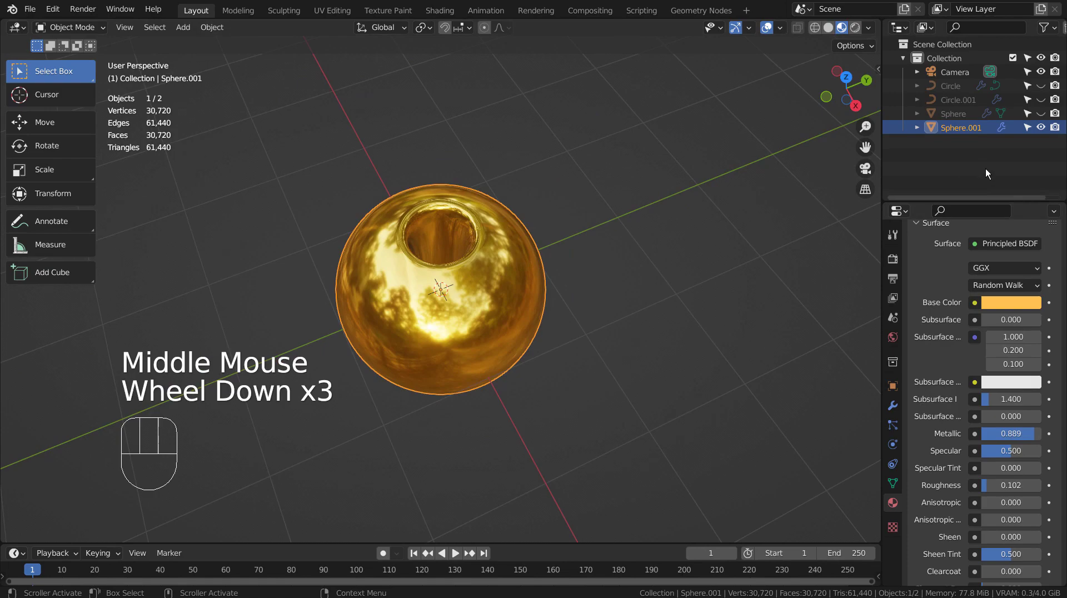
key("x")
left_click(603, 206)
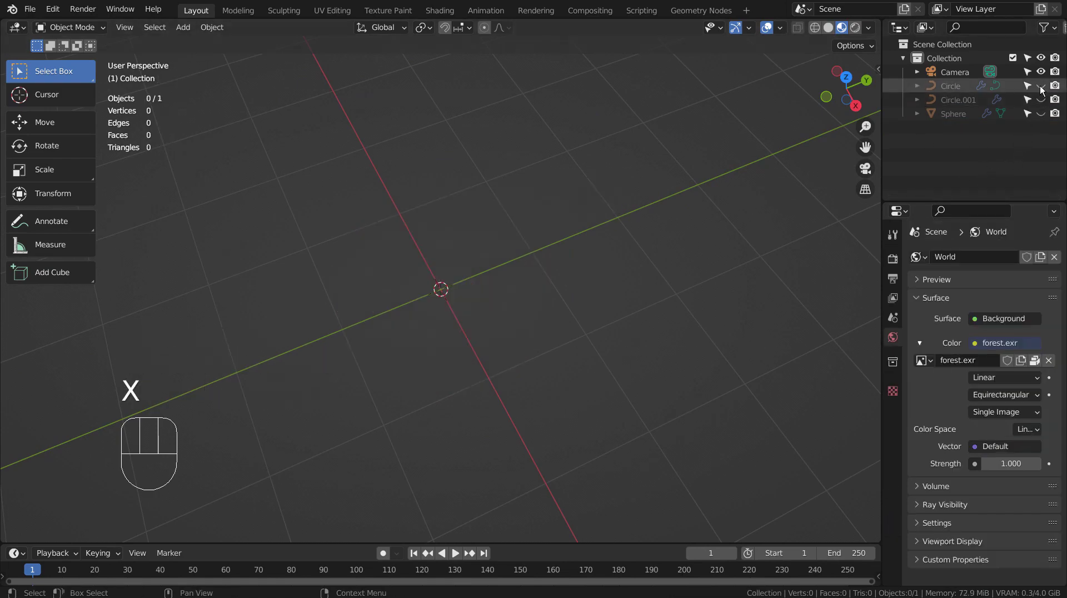
- Show the Circle and Circle.001 objects again and view the complete bead ring at a low angle
left_click(1040, 85)
left_click(1041, 99)
scroll(567, 319, "up", 2)
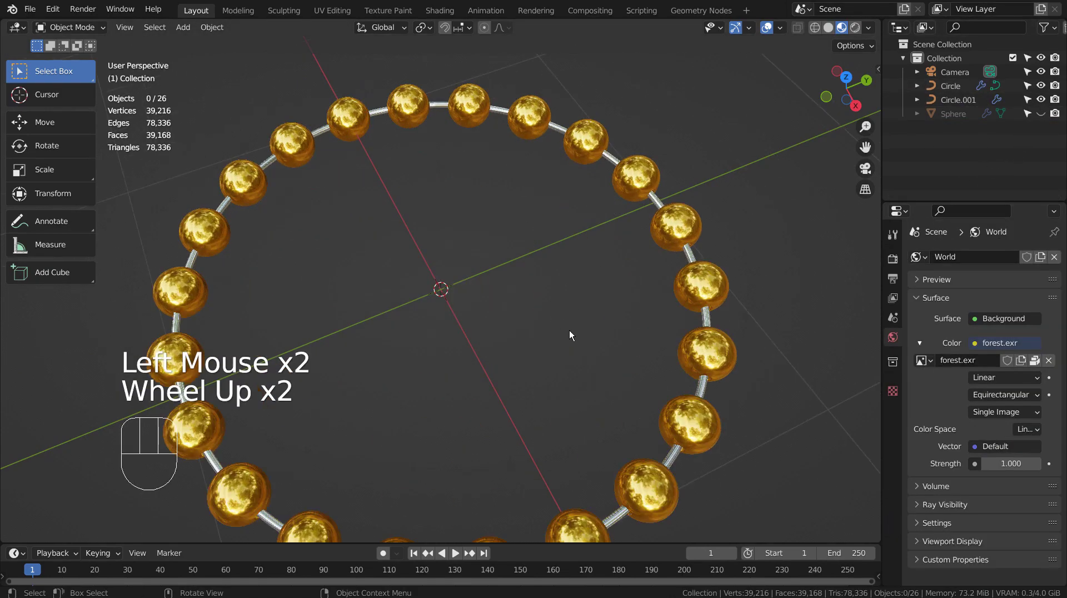
middle_click_drag(569, 330, 635, 303)
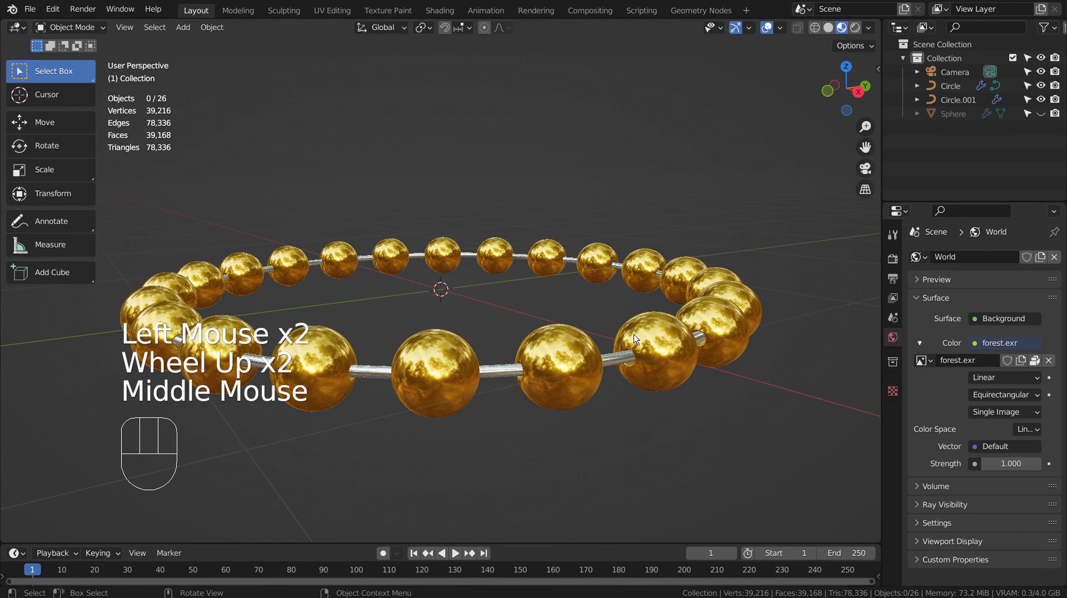
- Select the Circle beads and open their node tree maximized in the Geometry Nodes workspace
left_click(562, 333)
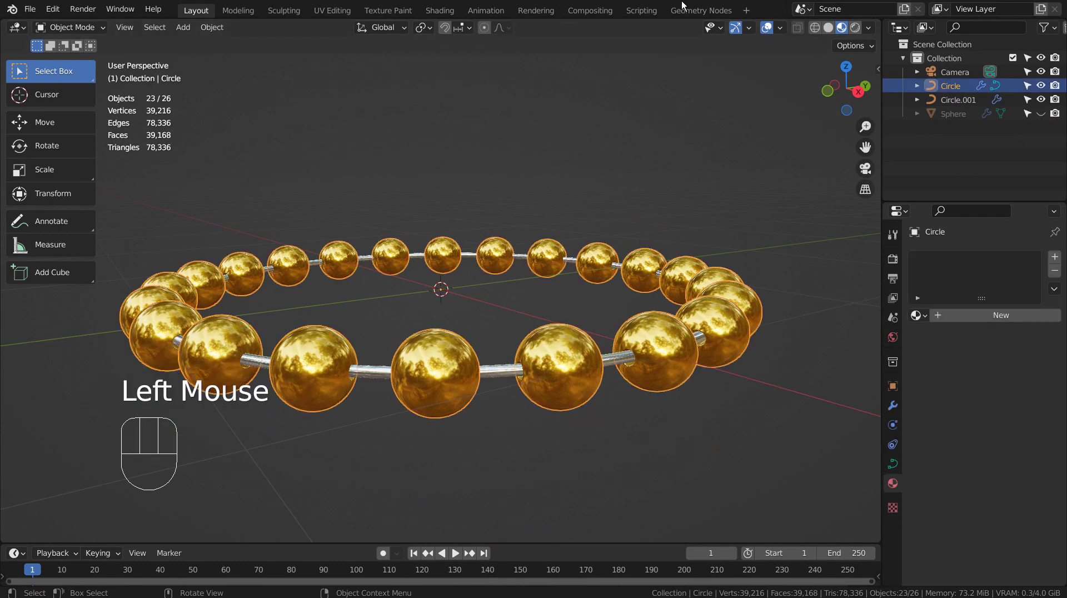
left_click(695, 11)
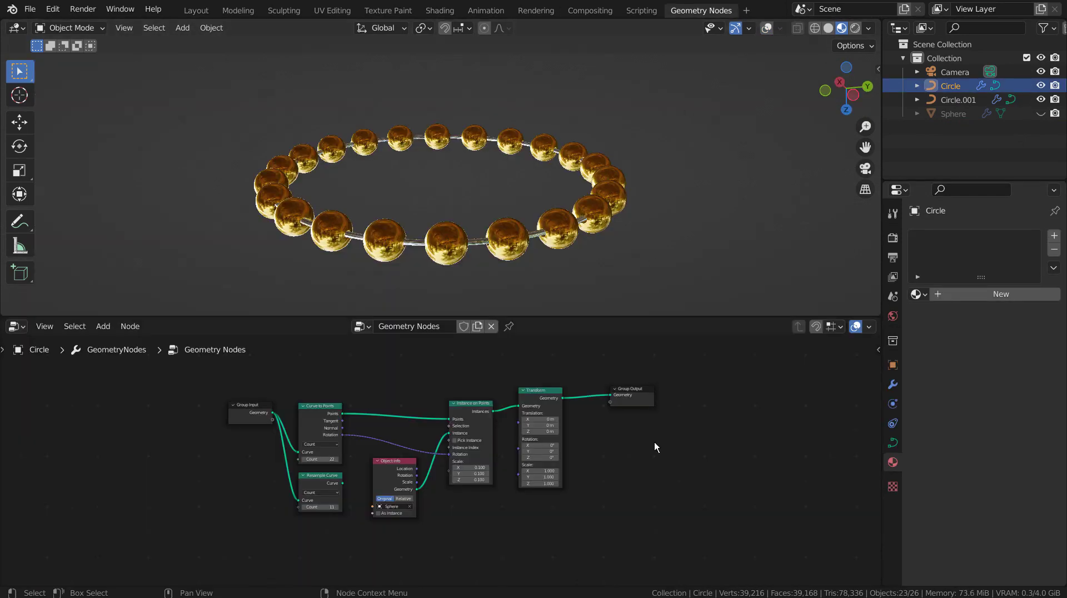
key("ctrl")
key("ctrl+space")
scroll(654, 447, "up", 4)
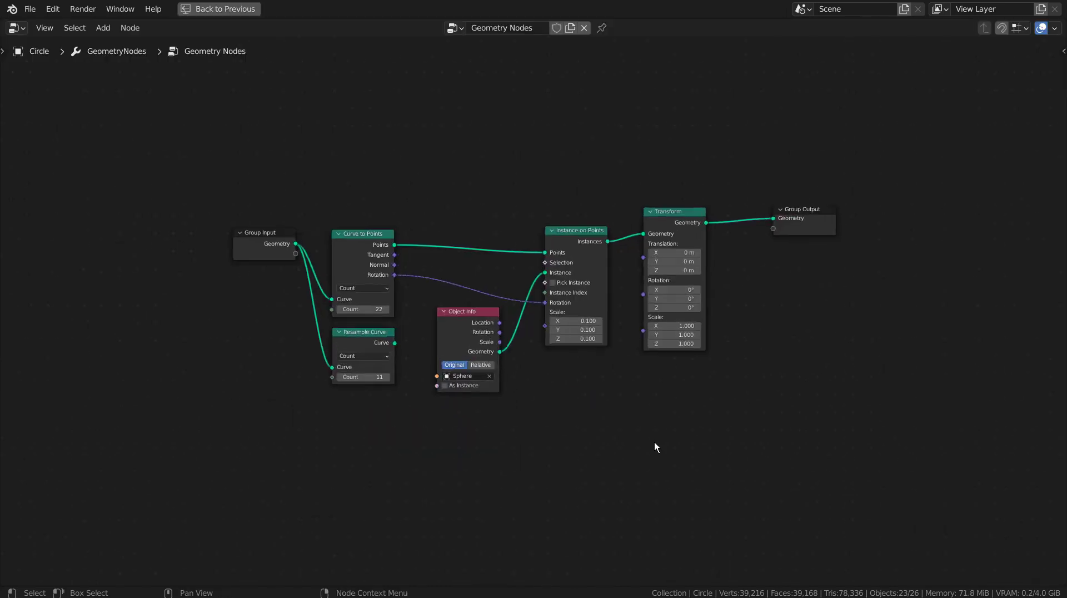
scroll(655, 442, "down", 1)
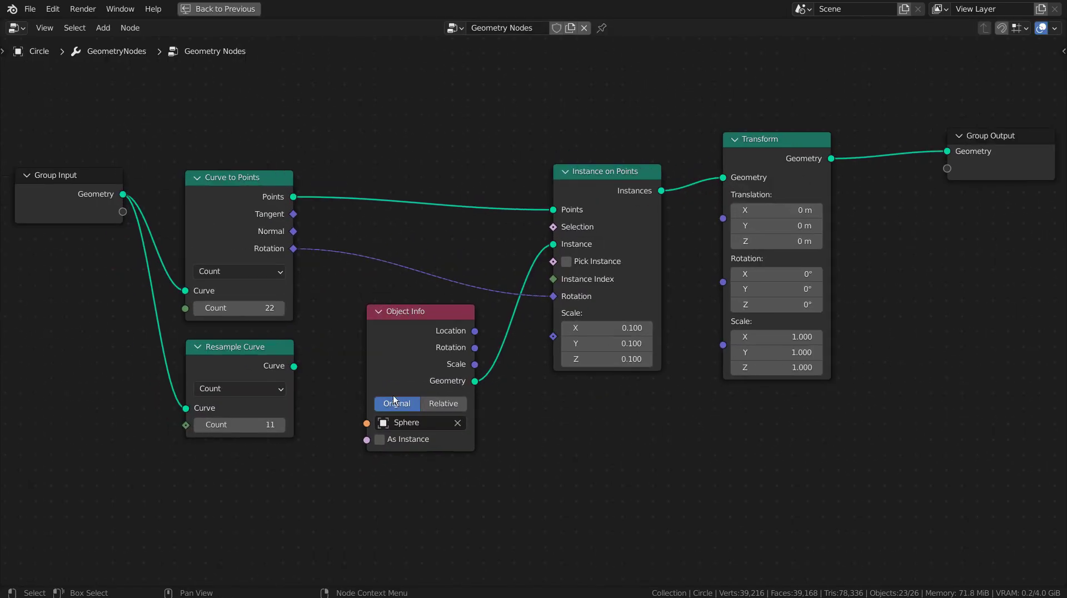
- Try removing the unused Resample Curve node from the Circle node tree
left_click(238, 347)
key("x")
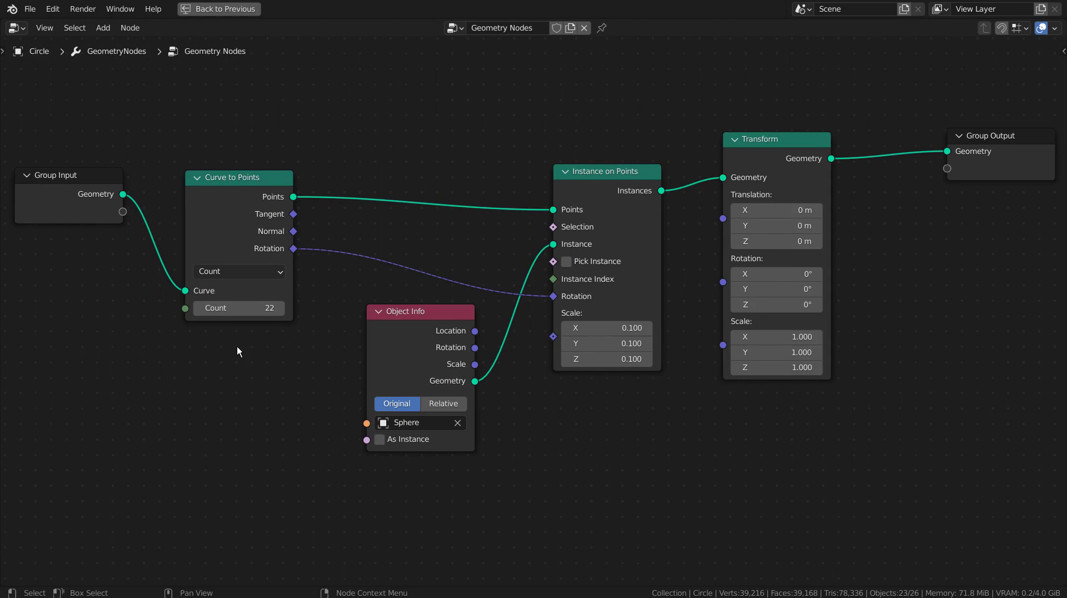
- Return to the full Geometry Nodes workspace layout and undo the deletion of the Resample Curve node
key("ctrl+space")
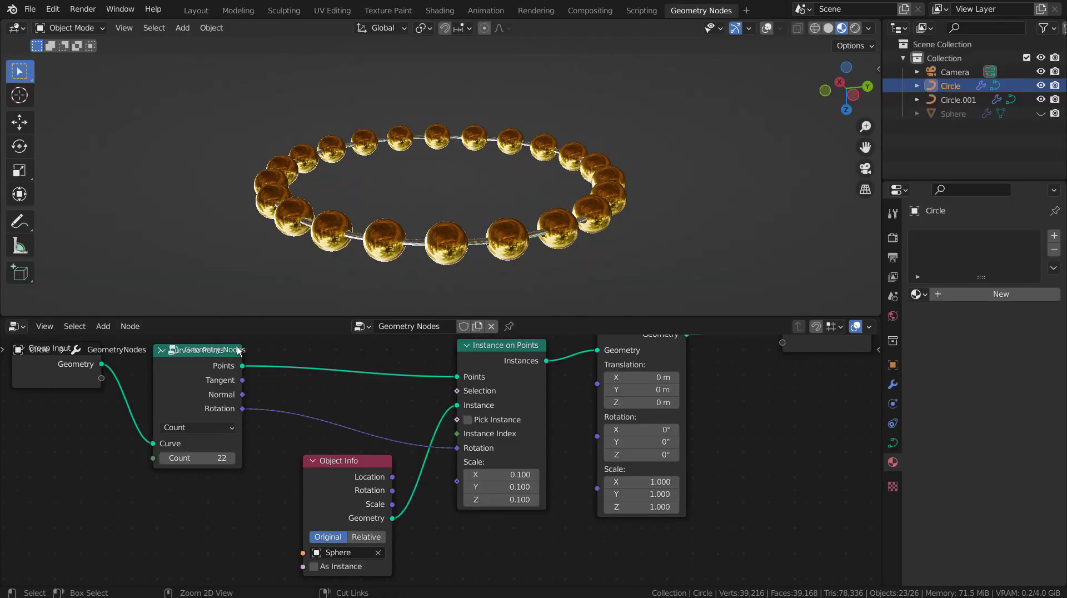
key("ctrl+z")
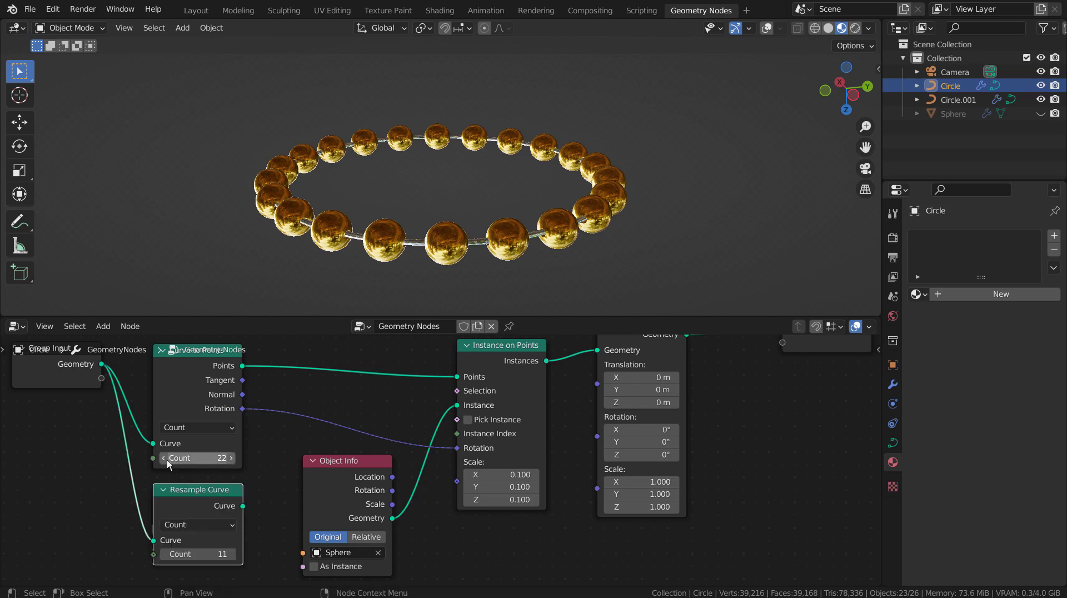
- Set the Curve to Points node's Count to 12
left_click_drag(175, 456, 133, 455)
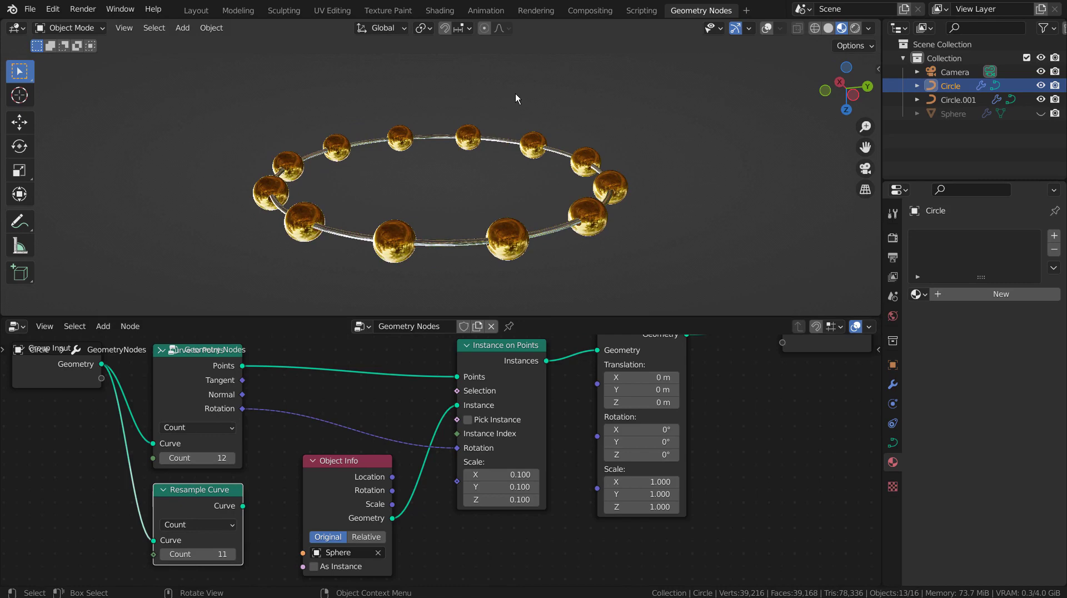
- Set the Curve to Points node's Count to 15
middle_click_drag(517, 100, 517, 123)
mouse_move(200, 458)
left_mouse_down()
mouse_move(162, 458)
mouse_move(311, 457)
mouse_move(192, 457)
mouse_move(247, 458)
mouse_move(200, 457)
mouse_move(211, 457)
left_mouse_up()
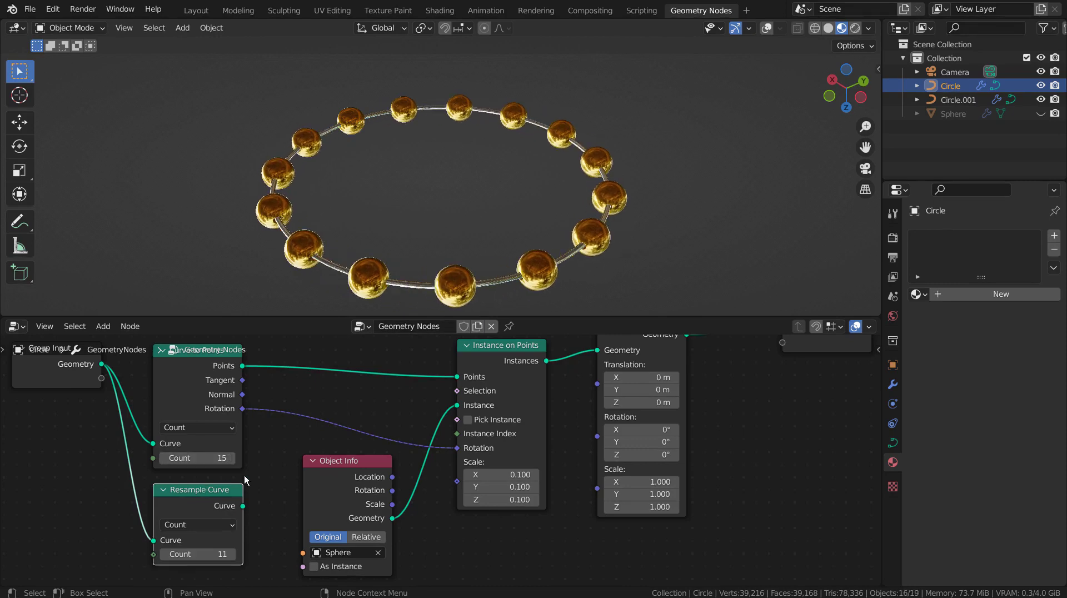
- Connect the Resample Curve node's Curve output to the Points input of Instance on Points, replacing the Curve to Points link
scroll(273, 459, "down", 2)
middle_click_drag(273, 459, 323, 459)
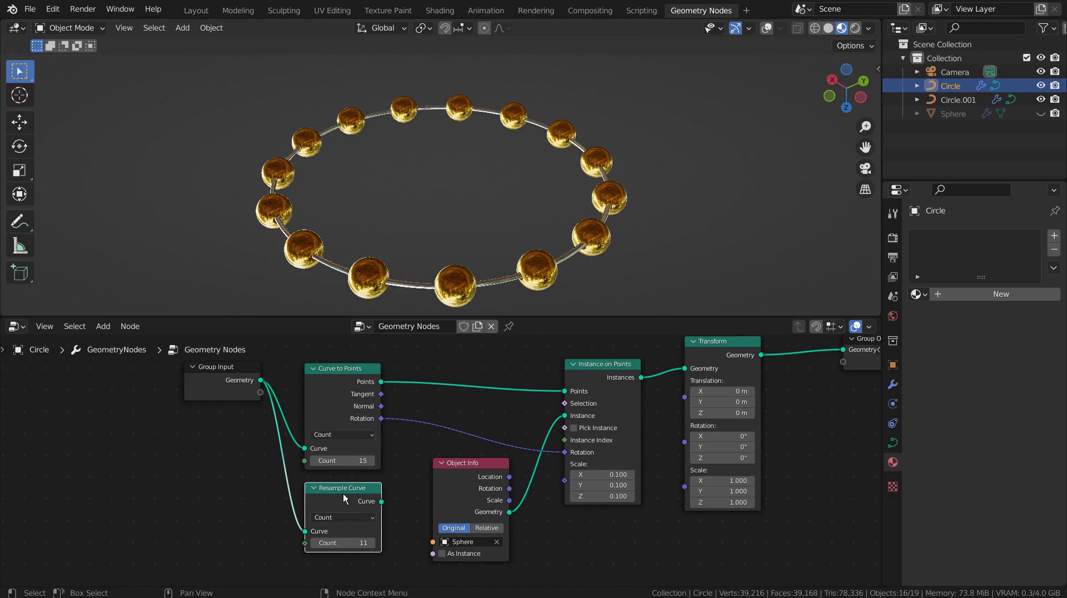
left_click(388, 504)
left_click_drag(382, 502, 573, 394)
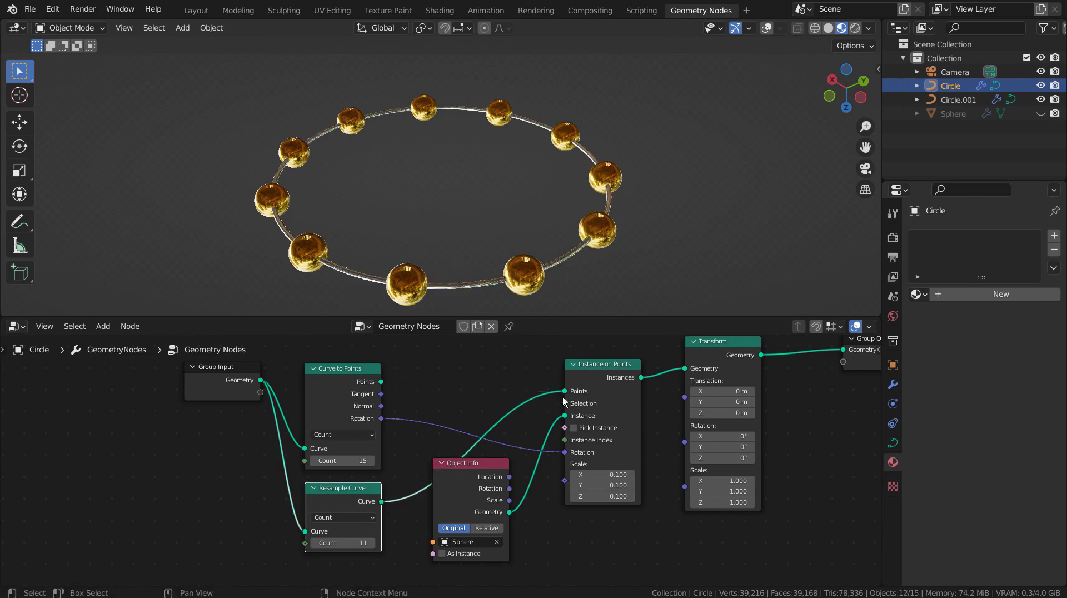
- Set the Resample Curve node's Count to 21 and examine how the bead holes align with the ring wire
middle_click_drag(599, 223, 528, 146)
mouse_move(344, 543)
left_mouse_down()
mouse_move(417, 543)
mouse_move(361, 543)
left_mouse_up()
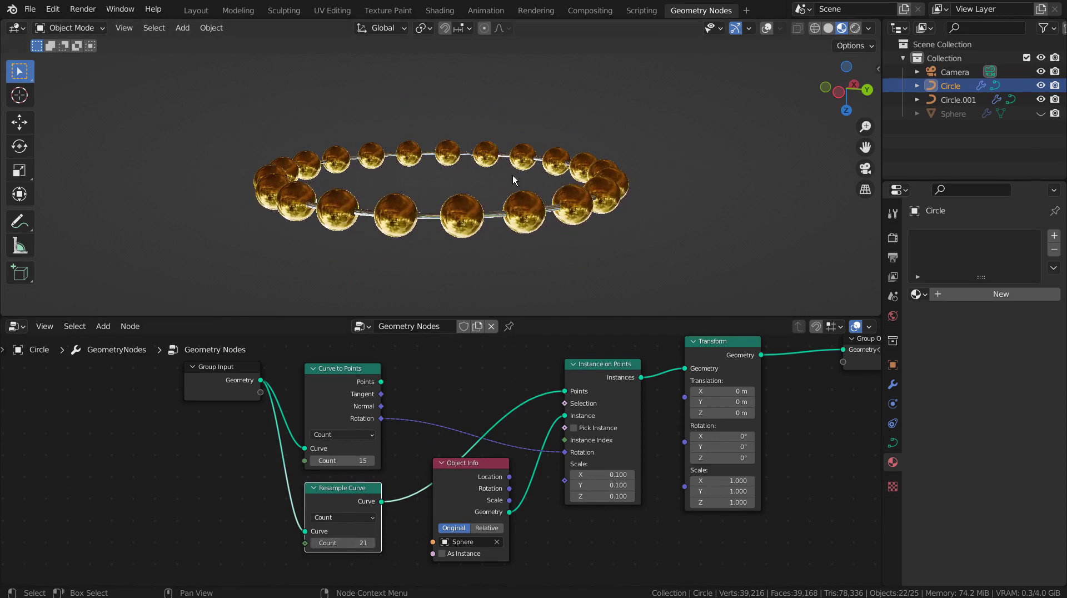
scroll(520, 156, "up", 3)
middle_click_drag(520, 156, 429, 182)
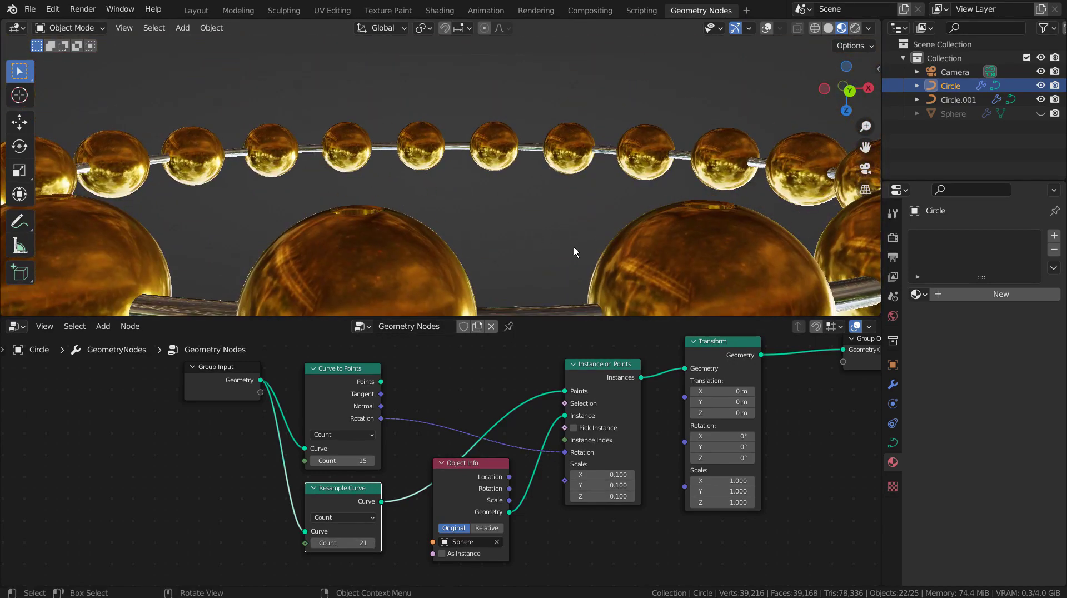
middle_click_drag(585, 260, 576, 226)
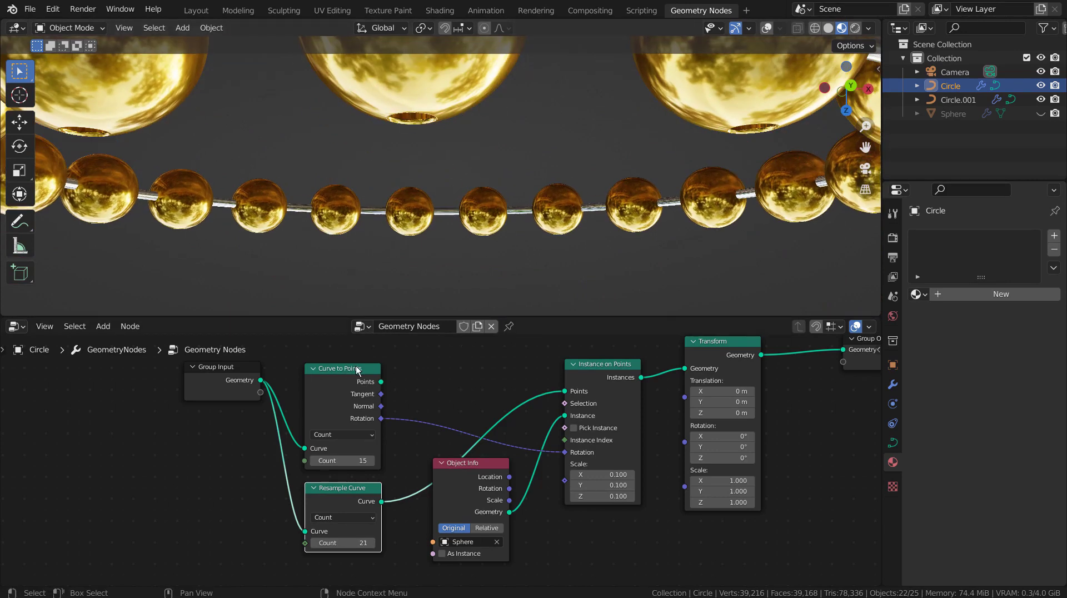
- Reconnect the Curve to Points node's Points output to the Points input of Instance on Points
left_click_drag(381, 383, 566, 390)
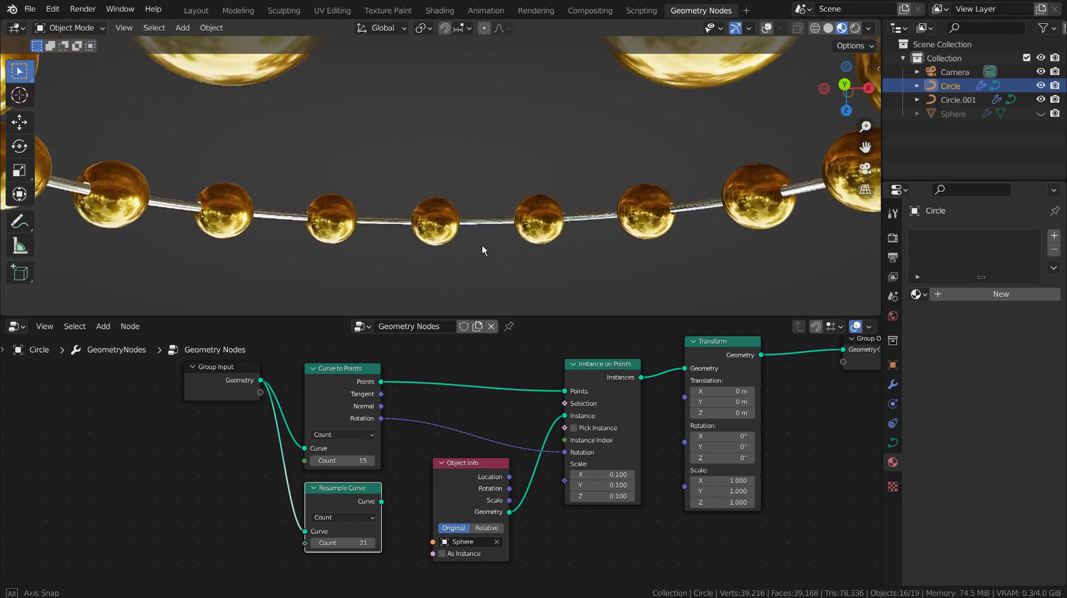